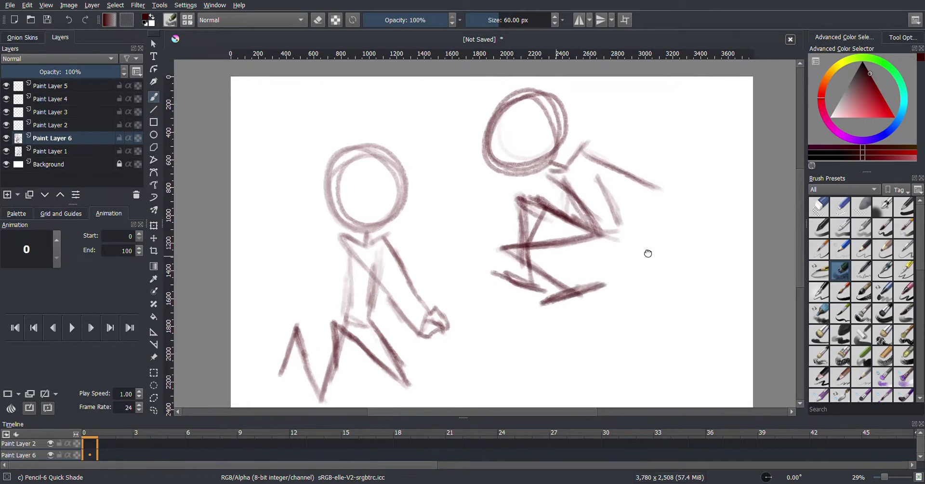
Sketch a third rough figure on Paint Layer 2, in the empty area beside the crouching figure
key(Page_Up)
drag(684, 144, 637, 159)
drag(655, 232, 650, 303)
drag(698, 231, 711, 280)
scroll(667, 313, down, 2)
drag(709, 210, 641, 321)
Hide the three earlier sketch layers, Paint Layers 2, 6 and 1, and add a new paint layer above Paint Layer 3
click(6, 125)
click(6, 138)
click(6, 151)
click(7, 194)
key(minus)
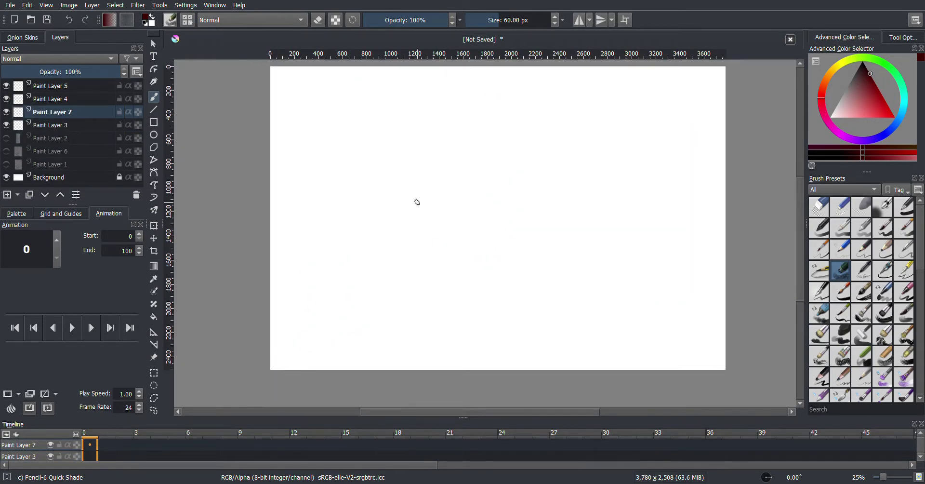
mouse_move(394, 139)
mouse_down()
mouse_move(372, 241)
mouse_move(413, 249)
mouse_move(457, 141)
mouse_move(454, 187)
mouse_up()
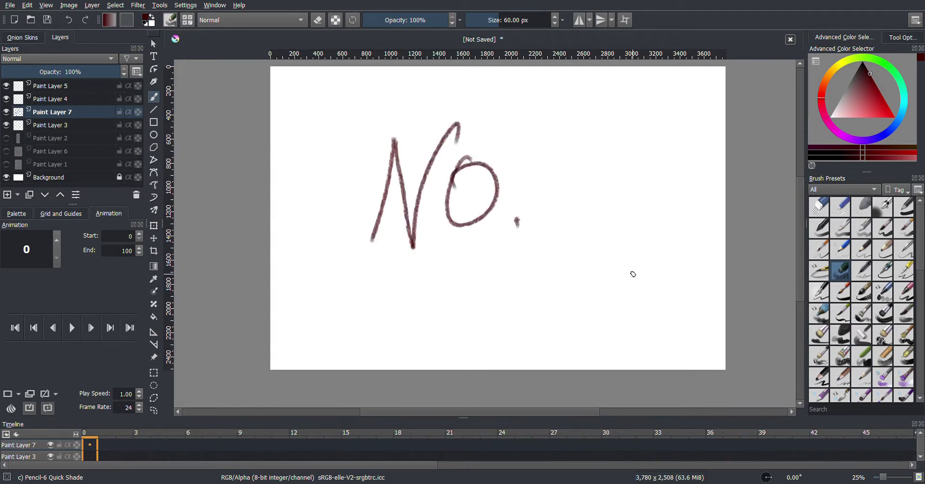
key(ctrl+z)
key(ctrl+z)
key(ctrl+z)
key(ctrl+z)
Sketch the first figure with an oval head, pointed jaw, boxy torso and crossed arms on the canvas's left part
scroll(479, 169, up, 1)
mouse_move(381, 128)
mouse_down()
mouse_move(347, 231)
mouse_move(407, 145)
mouse_up()
mouse_move(406, 139)
mouse_down()
mouse_move(379, 255)
mouse_move(395, 337)
mouse_up()
drag(375, 270, 410, 337)
scroll(434, 241, down, 1)
Transform the first sketched figure, tilting and shifting it slightly toward the canvas's upper left
key(ctrl+t)
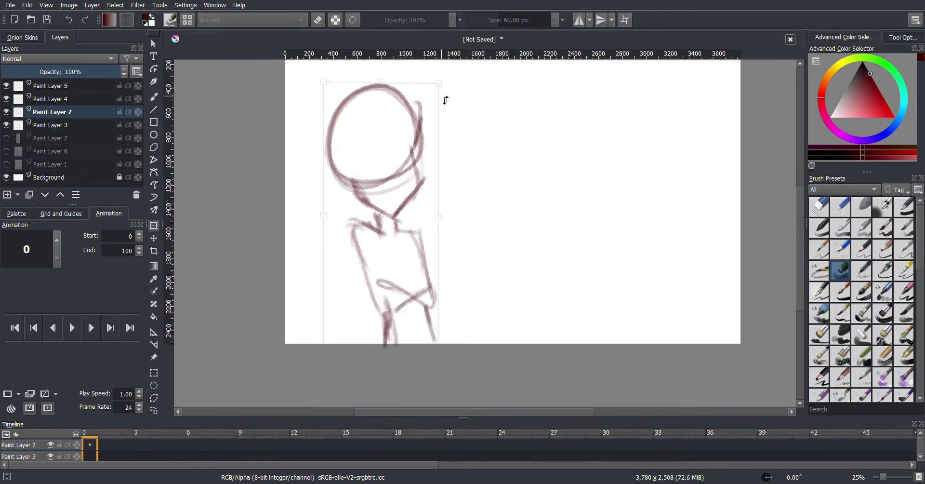
mouse_move(445, 97)
mouse_down()
mouse_move(450, 121)
mouse_move(448, 85)
mouse_move(515, 155)
mouse_move(506, 189)
mouse_move(547, 277)
mouse_move(533, 324)
mouse_up()
key(Return)
key(b)
Add a new layer and sketch a second, front-facing figure with crossed arms and spread legs in the canvas's middle
key(Insert)
scroll(482, 144, up, 1)
scroll(532, 324, down, 1)
drag(495, 292, 468, 347)
drag(538, 296, 557, 347)
On a new layer, sketch a third figure with folded arms at the canvas's right edge and shift it fully into the canvas
key(Insert)
scroll(601, 192, up, 1)
drag(626, 125, 646, 183)
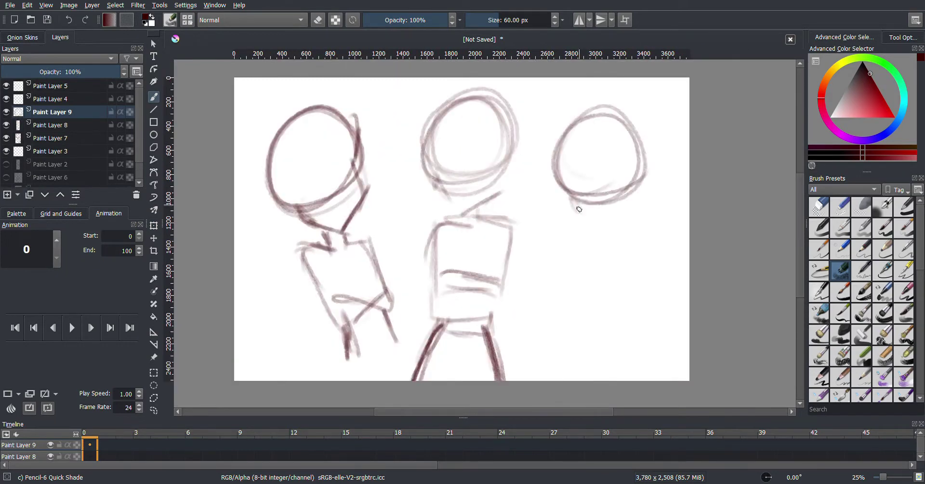
key(ctrl+z)
mouse_move(665, 120)
mouse_down()
mouse_move(641, 208)
mouse_move(641, 333)
mouse_up()
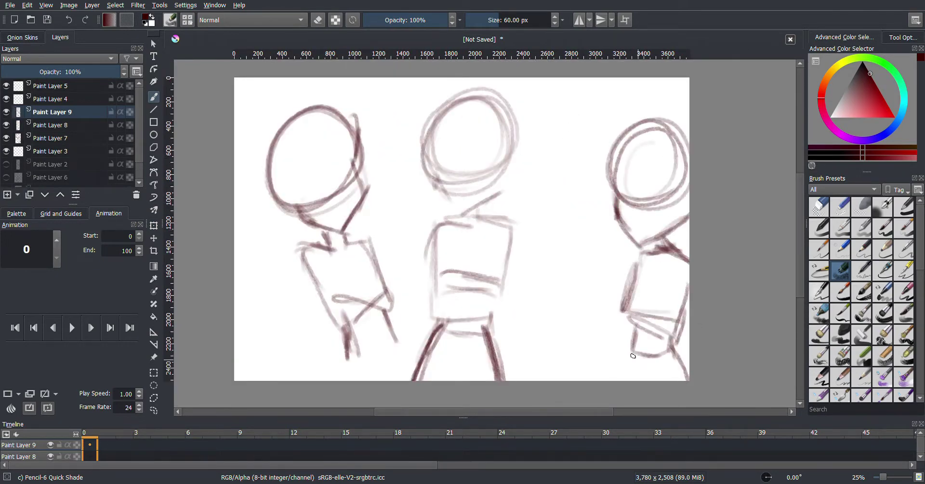
key(ctrl+t)
key(Return)
Add a new layer and sketch a fourth figure between the middle and rightmost ones, with one hand on a diagonal shape
key(Insert)
key(b)
mouse_move(598, 99)
mouse_down()
mouse_move(547, 145)
mouse_move(593, 207)
mouse_move(559, 289)
mouse_move(492, 354)
mouse_up()
key(ctrl+z)
drag(563, 295, 508, 355)
drag(530, 276, 583, 301)
drag(573, 212, 555, 290)
drag(629, 222, 622, 314)
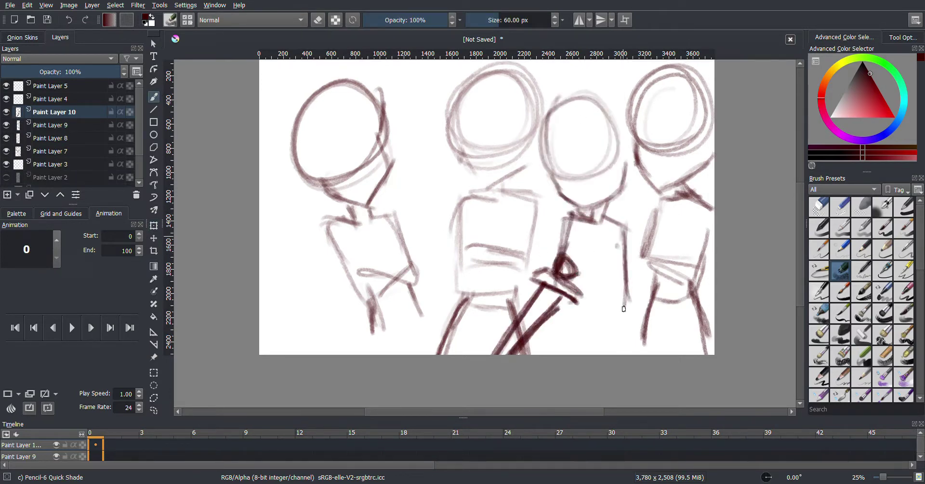
drag(631, 270, 626, 355)
Collect the sketch layers in a group named skecth and name a second group lineart
shift+click(53, 177)
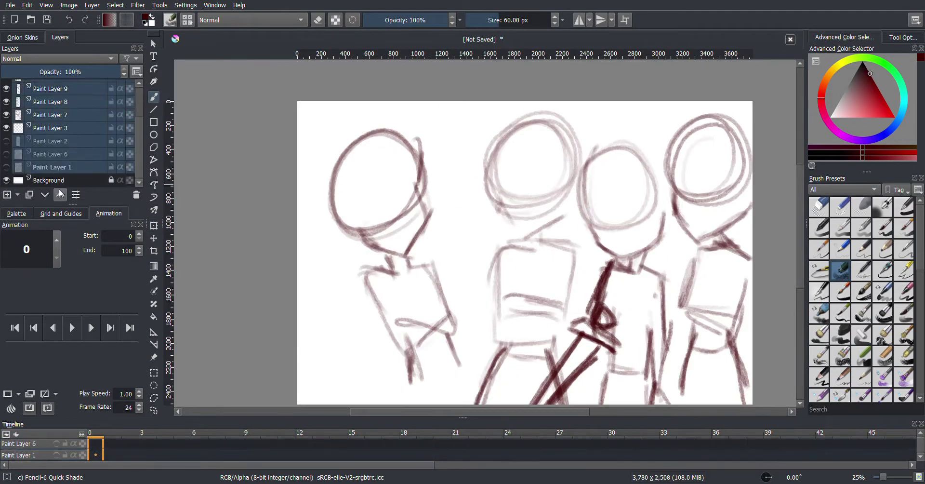
key(ctrl+g)
double_click(46, 99)
text(lineart)
key(Return)
Add a paint layer inside the lineart group, reset the colours to black and choose the Ink-7 Brush Rough preset
key(Insert)
key(d)
click(841, 292)
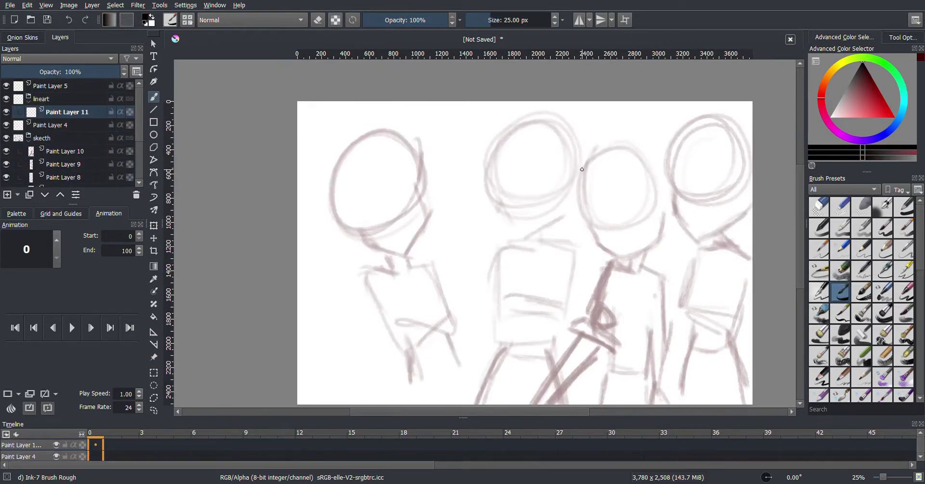
Ink the first figure's jawline and cheek on Paint Layer 4, plus a short line low on the face
scroll(401, 174, up, 2)
mouse_move(318, 244)
mouse_down()
mouse_move(384, 302)
mouse_move(424, 296)
mouse_up()
drag(444, 166, 424, 295)
drag(461, 254, 421, 301)
drag(389, 233, 415, 228)
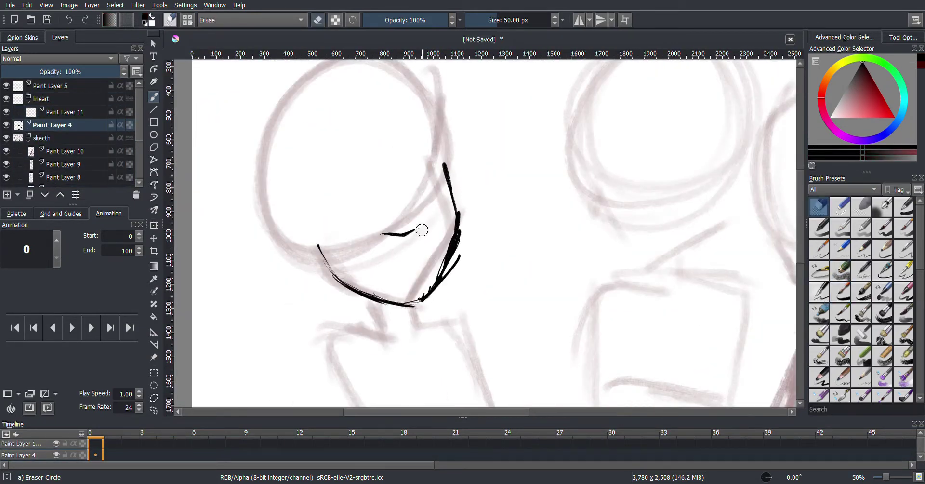
Ink the first figure's sideways-looking eyes, thick eyebrows, small nose and narrow open mouth, erasing the earlier short line
drag(336, 216, 384, 204)
drag(362, 213, 376, 208)
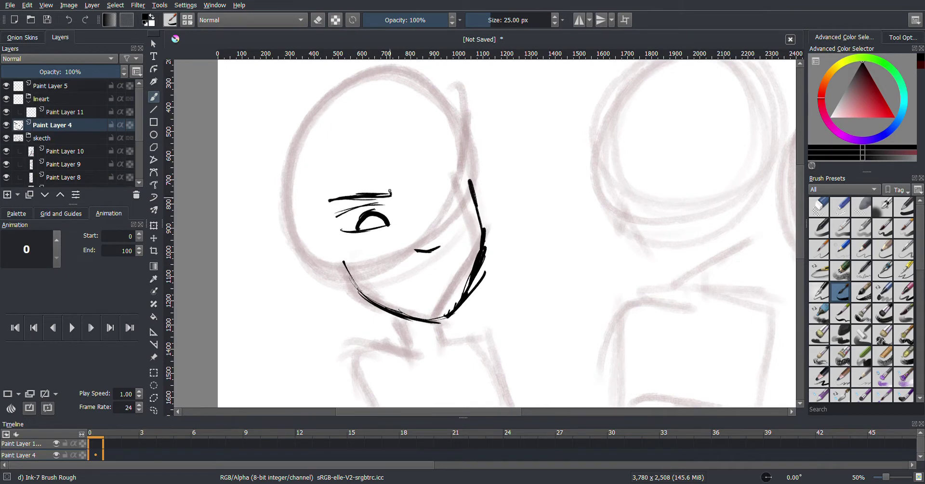
key(ctrl+z)
drag(325, 196, 385, 185)
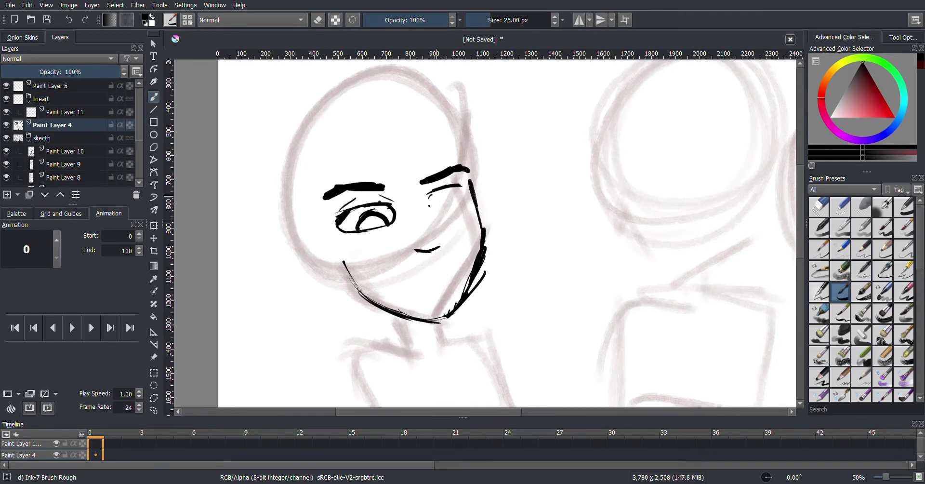
drag(374, 218, 386, 224)
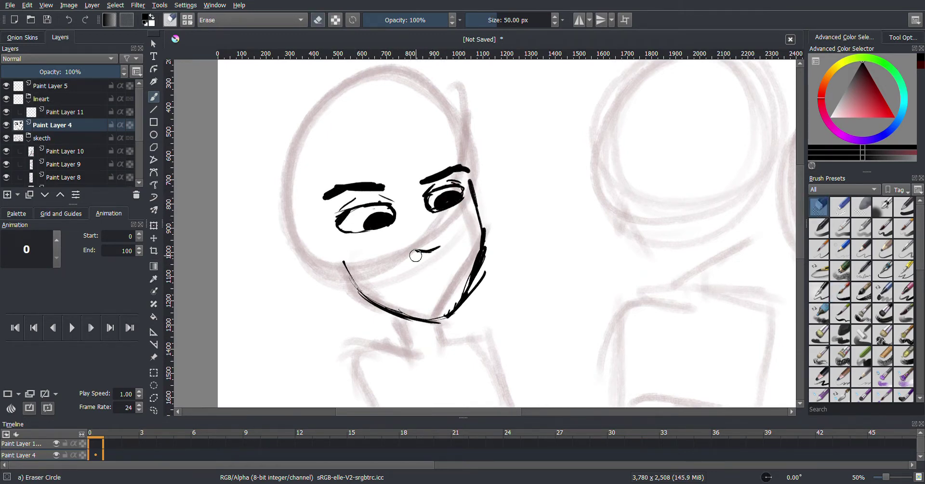
mouse_move(413, 255)
mouse_down()
mouse_move(444, 251)
mouse_move(457, 236)
mouse_up()
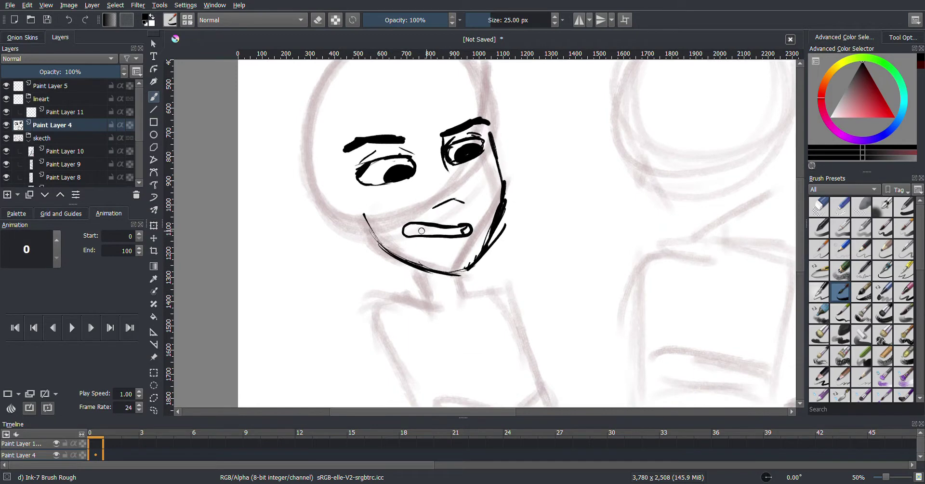
Ink the first figure's neck, V-shaped collar, shoulders and crossed arms with the resting hand
scroll(409, 228, down, 1)
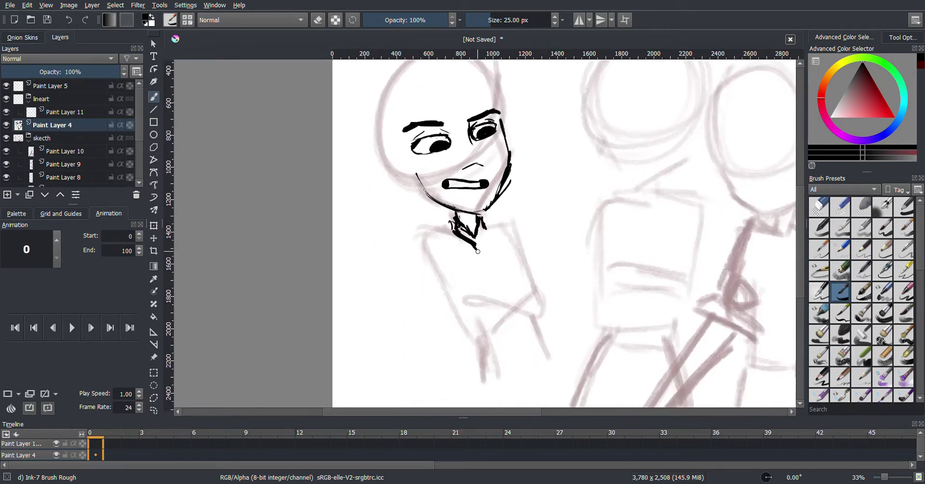
drag(478, 251, 538, 233)
mouse_move(519, 218)
mouse_down()
mouse_move(483, 215)
mouse_move(533, 279)
mouse_up()
mouse_move(483, 218)
mouse_down()
mouse_move(522, 267)
mouse_move(533, 317)
mouse_move(598, 270)
mouse_up()
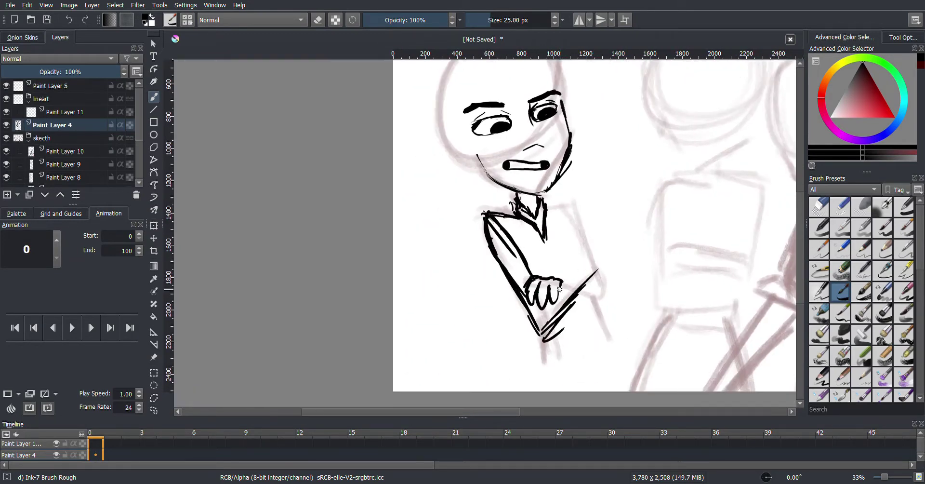
drag(565, 202, 578, 266)
mouse_move(571, 202)
mouse_down()
mouse_move(594, 255)
mouse_move(614, 270)
mouse_up()
drag(573, 279, 614, 198)
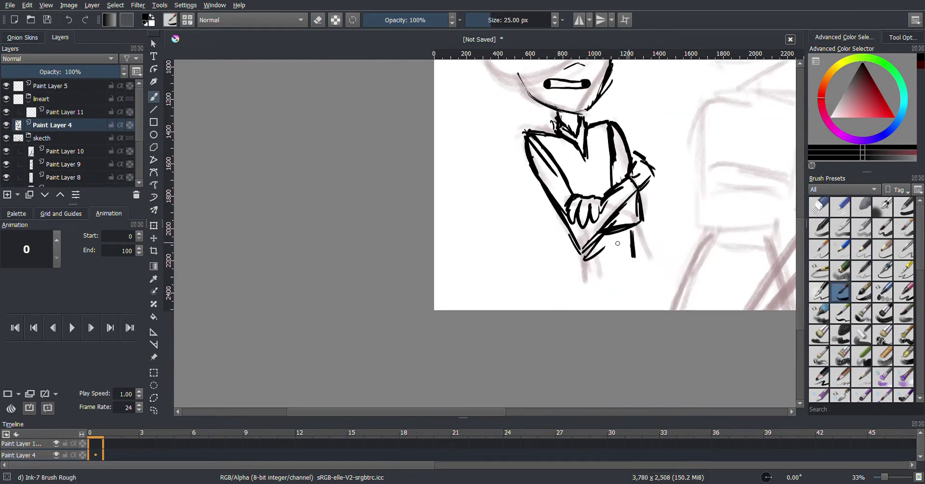
Ink the first figure's waist, wrapped belt and upper legs below the crossed arms
drag(583, 251, 578, 277)
mouse_move(644, 228)
mouse_down()
mouse_move(577, 279)
mouse_move(646, 273)
mouse_up()
drag(588, 290, 572, 310)
Ink the first figure's hair, headband, pointed ear and angular outer head outline
drag(530, 144, 436, 276)
mouse_move(436, 129)
mouse_down()
mouse_move(494, 158)
mouse_move(446, 167)
mouse_up()
drag(518, 130, 571, 193)
drag(530, 102, 577, 159)
drag(440, 87, 540, 90)
drag(441, 101, 412, 171)
mouse_move(419, 212)
mouse_down()
mouse_move(458, 272)
mouse_move(491, 263)
mouse_up()
drag(438, 160, 453, 224)
drag(571, 189, 553, 236)
drag(443, 181, 460, 224)
mouse_move(530, 216)
mouse_down()
mouse_move(458, 159)
mouse_move(441, 213)
mouse_move(376, 183)
mouse_up()
Add a new layer above Paint Layer 4 and ink the second figure's glaring eyes, eyebrows, nose and snarling mouth
click(7, 195)
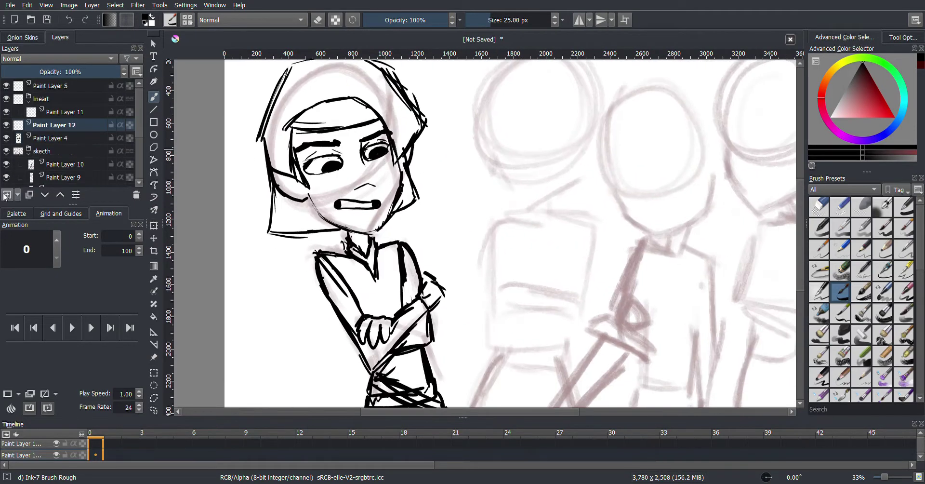
scroll(455, 98, down, 1)
scroll(456, 99, up, 1)
drag(455, 130, 495, 133)
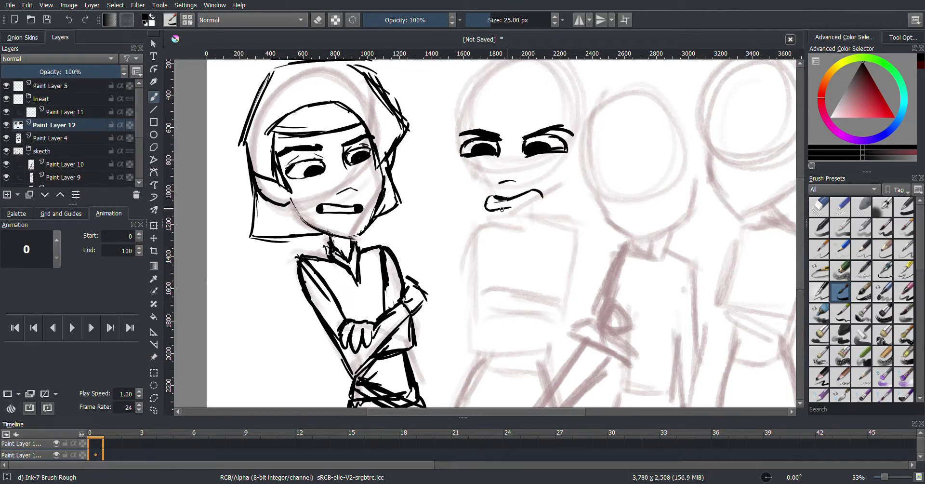
drag(489, 206, 511, 166)
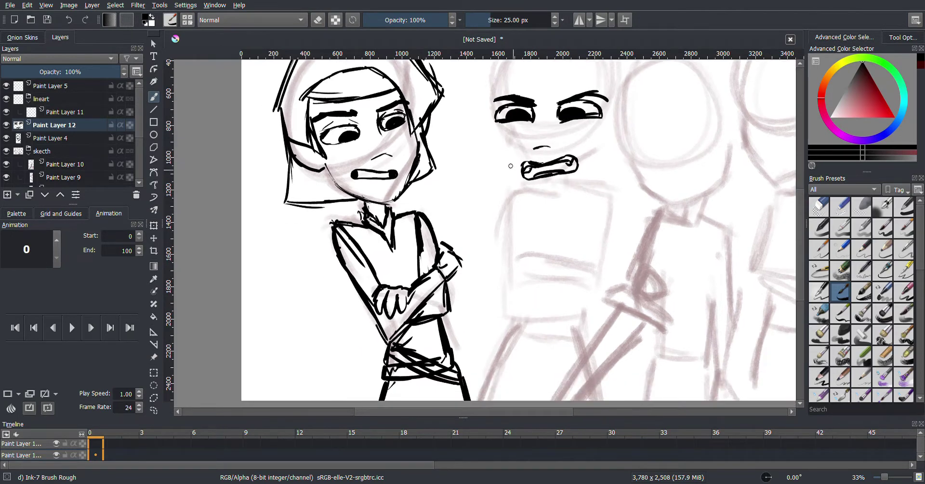
Ink the second figure's face outline and two pointed ears, undoing the misplaced strokes
key(ctrl+z)
mouse_move(492, 125)
mouse_down()
mouse_move(540, 205)
mouse_move(579, 195)
mouse_move(608, 116)
mouse_up()
drag(484, 120, 504, 178)
key(ctrl+z)
mouse_move(636, 144)
mouse_down()
mouse_move(673, 133)
mouse_move(640, 170)
mouse_up()
drag(556, 139, 563, 177)
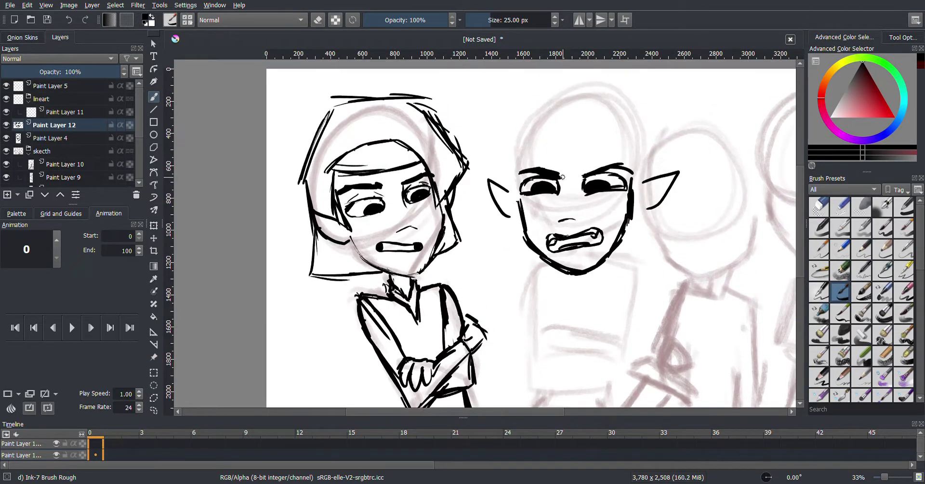
Save the drawing as four.kra and ink the second figure's forehead line and the crease between the brows
drag(561, 224, 538, 225)
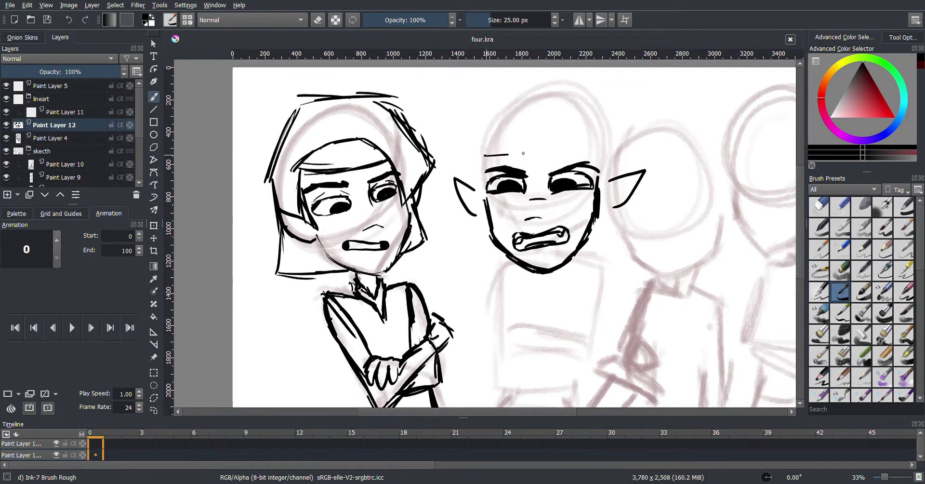
drag(485, 158, 603, 164)
drag(544, 171, 545, 179)
Ink the second figure's neck, V-shaped collar, torso and both arms
drag(572, 273, 572, 180)
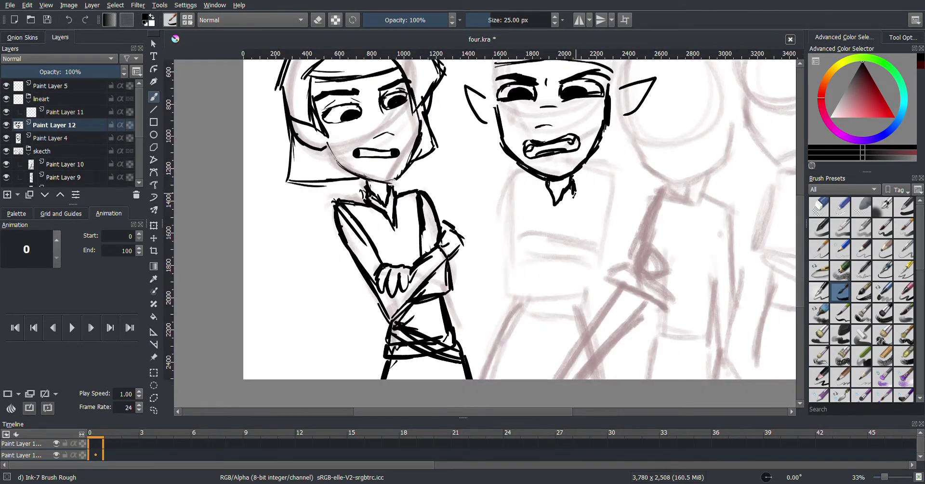
mouse_move(514, 186)
mouse_down()
mouse_move(483, 280)
mouse_move(518, 311)
mouse_up()
drag(514, 184, 522, 279)
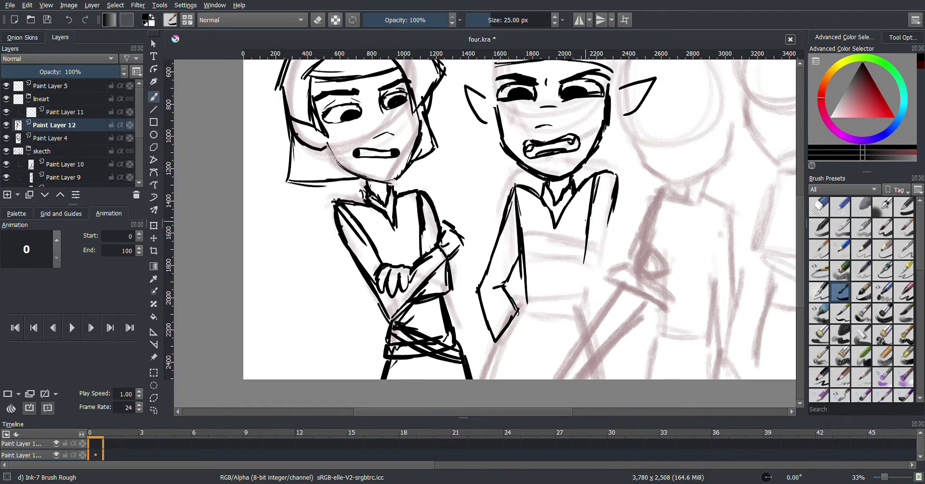
drag(618, 176, 602, 357)
drag(588, 219, 585, 345)
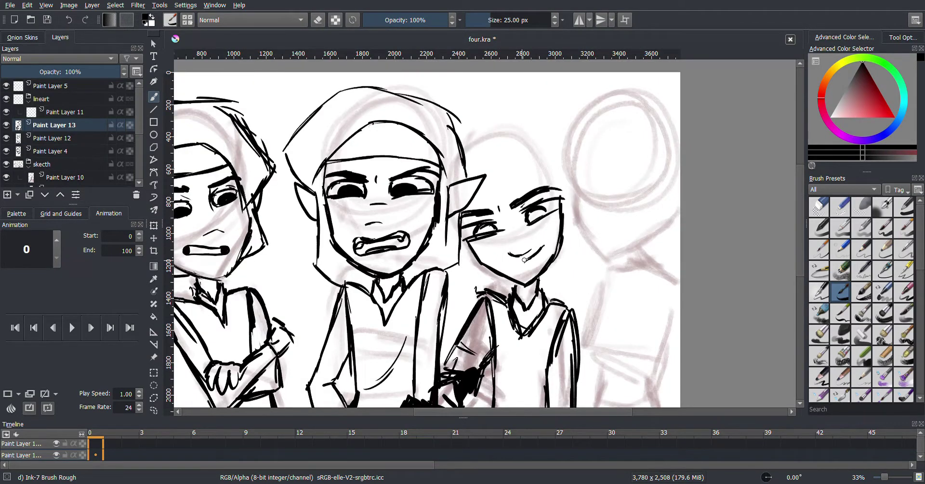
Ink the third figure's pointed ear, side hair strands, bangs and topknot on Paint Layer 13
drag(553, 257, 499, 220)
drag(512, 152, 528, 139)
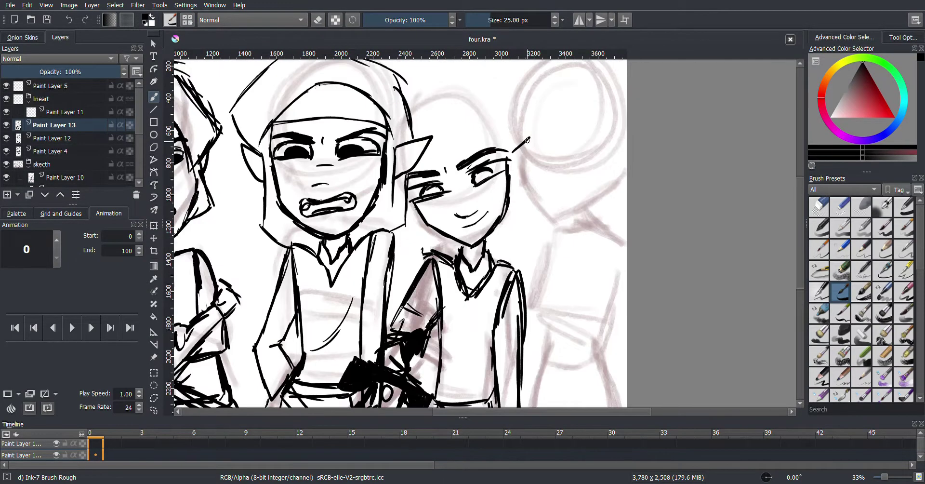
drag(411, 246, 438, 303)
drag(470, 179, 474, 224)
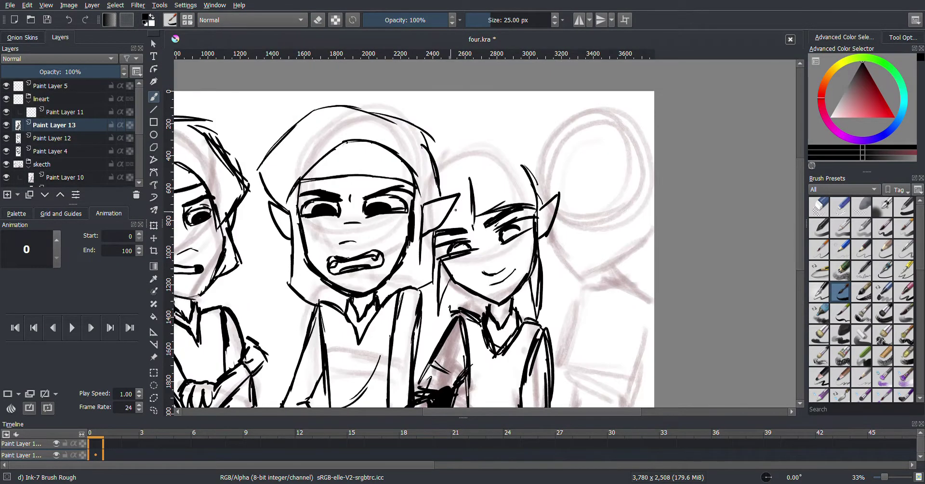
scroll(466, 141, down, 2)
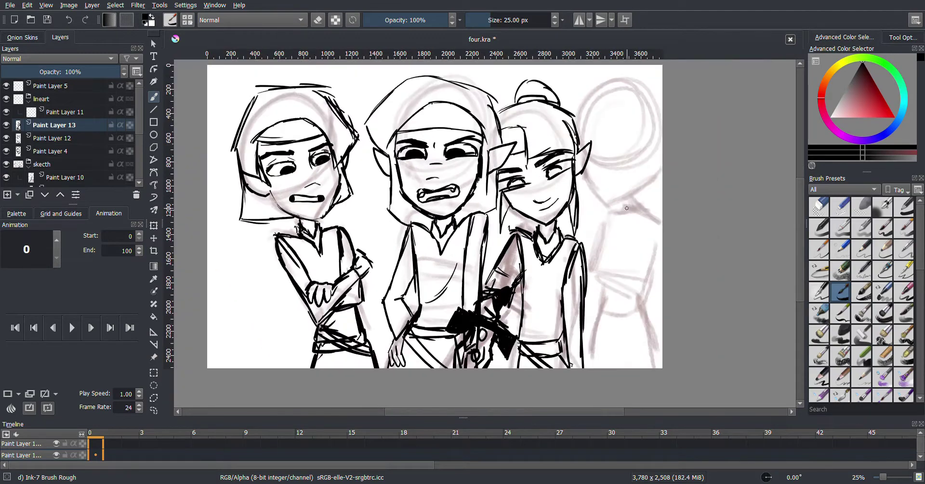
Add a new layer above Paint Layer 13 and shift the three inked figures toward the canvas's left edge with Transform
key(Insert)
scroll(593, 200, up, 2)
scroll(593, 199, down, 1)
key(Page_Down)
key(ctrl+t)
key(Page_Down)
key(Page_Down)
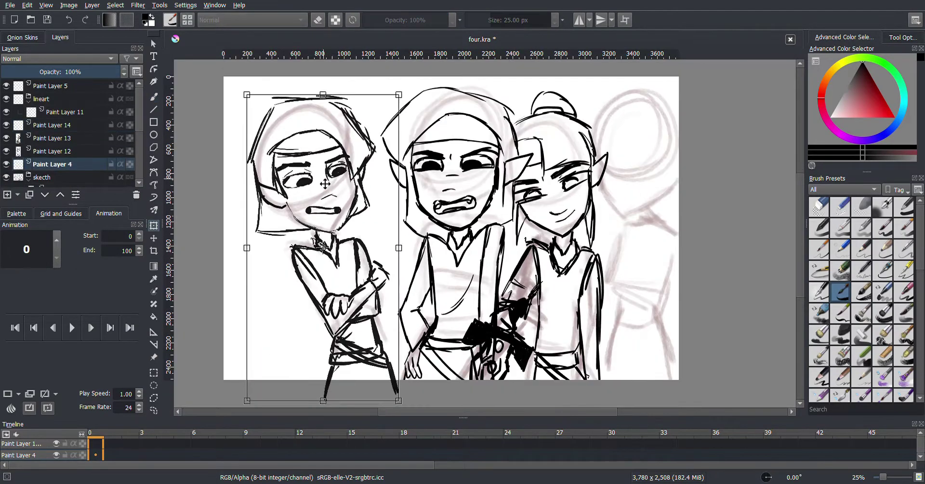
key(Page_Up)
key(Page_Up)
key(Return)
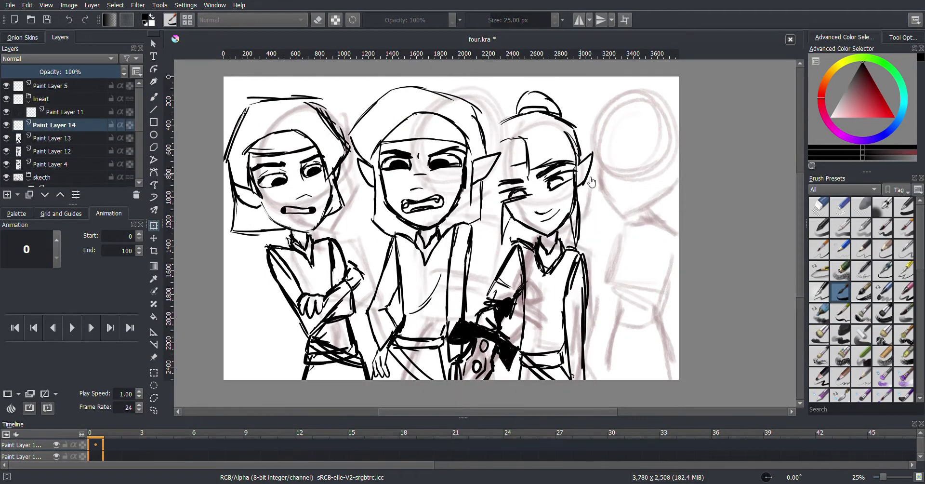
Ink the fourth figure's head on Paint Layer 14, with round eyes, thick brows, a one-fanged smirk, jaw, hair, ear and neck
key(b)
scroll(528, 163, up, 1)
key(Page_Up)
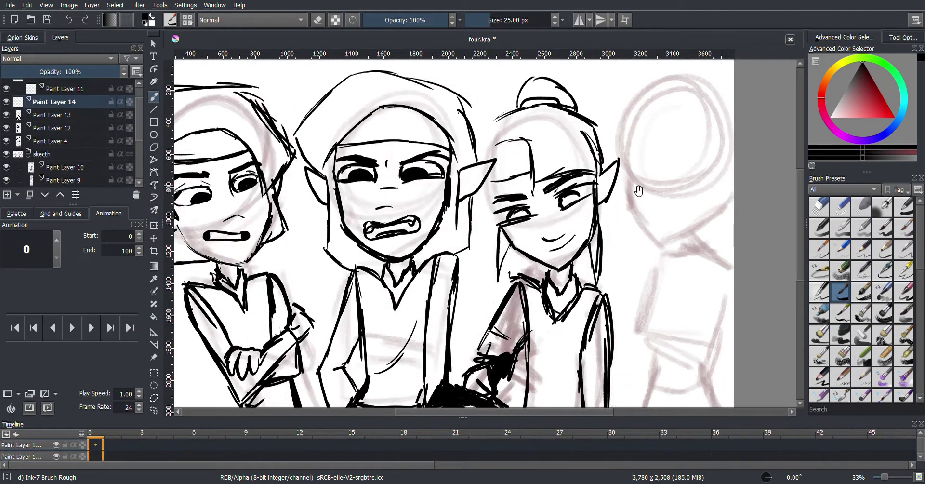
scroll(623, 150, down, 1)
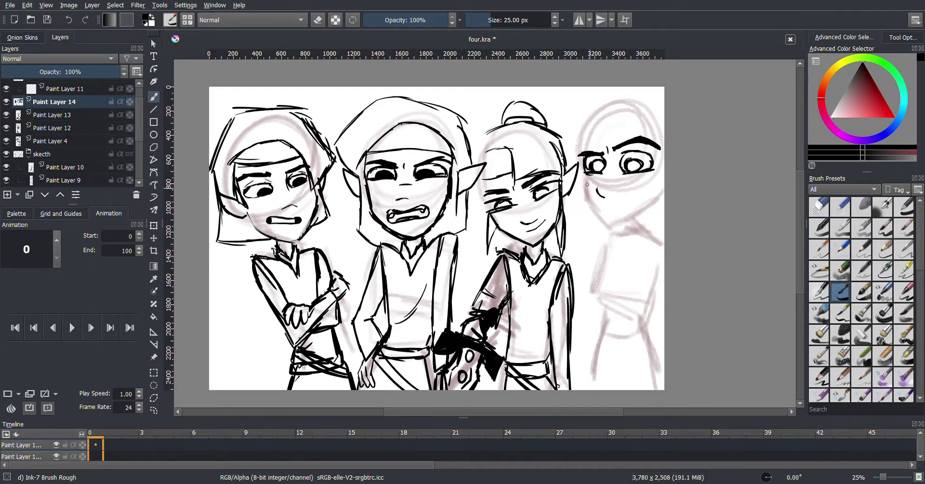
scroll(612, 128, up, 1)
drag(613, 127, 588, 166)
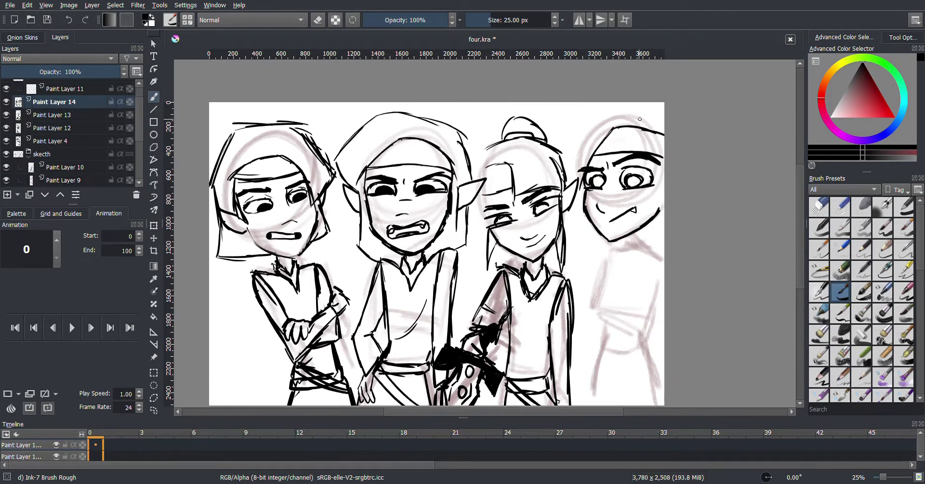
scroll(636, 225, down, 1)
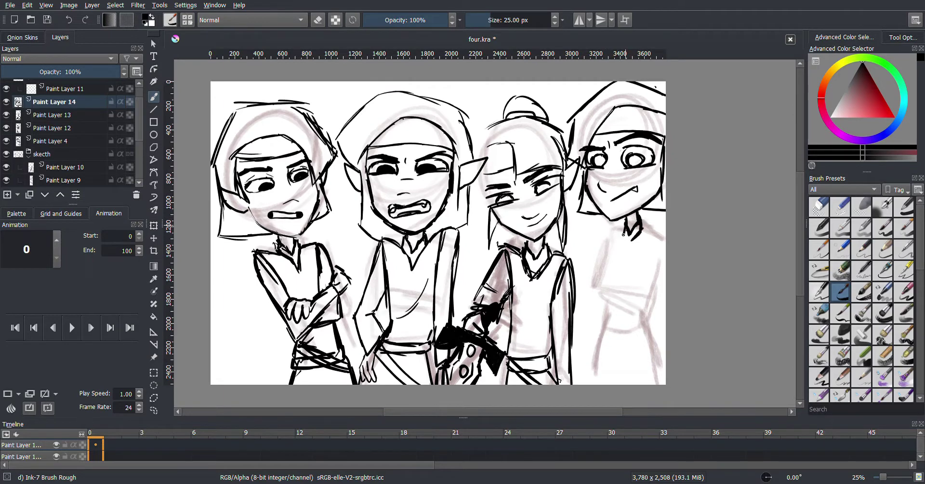
Ink the fourth figure's shoulders, torso, folded arms, belt and upper legs
drag(624, 235, 666, 235)
drag(665, 239, 627, 309)
drag(603, 289, 661, 303)
drag(655, 260, 649, 320)
drag(601, 308, 627, 336)
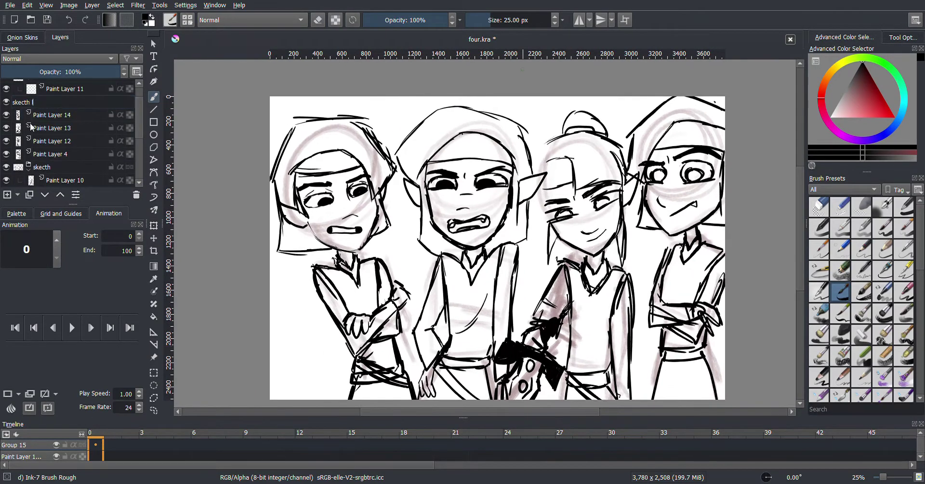
Move Paint Layers 14, 13, 12 and 4 into the skecth lines group and lower the group's opacity
click(30, 123)
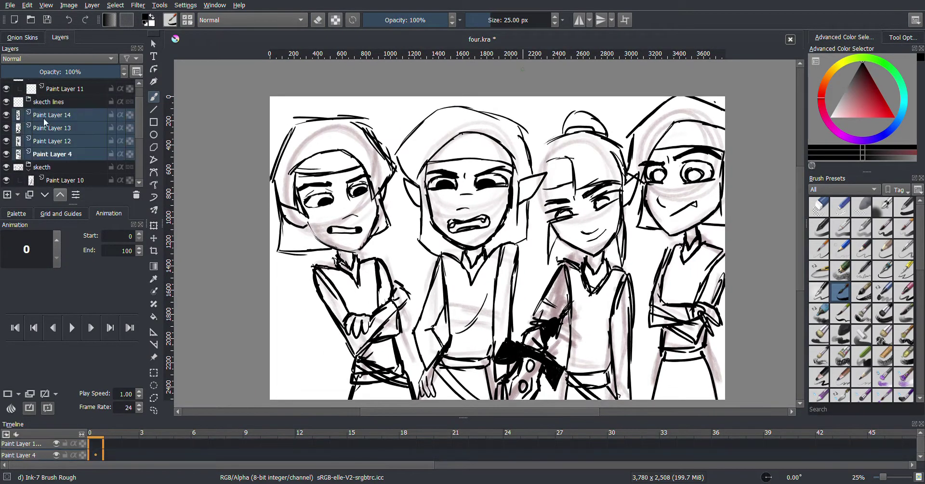
drag(46, 72, 46, 80)
Name the new paint layer inside the lineart group viio
double_click(64, 112)
text(viio)
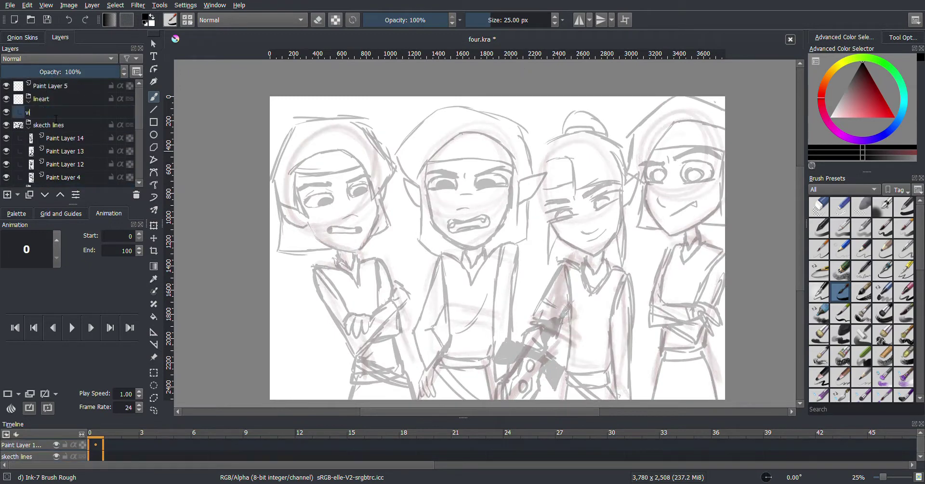
key(Return)
Ink clean line art of the fourth figure's round eyes and thick brows on the viio layer
key(plus)
key(plus)
key(plus)
drag(471, 254, 476, 275)
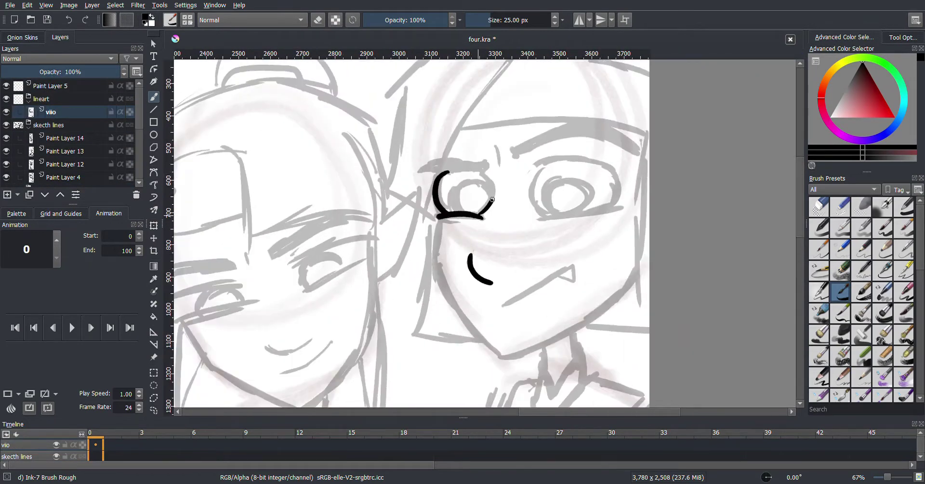
drag(492, 199, 476, 173)
drag(422, 170, 448, 160)
drag(510, 158, 625, 156)
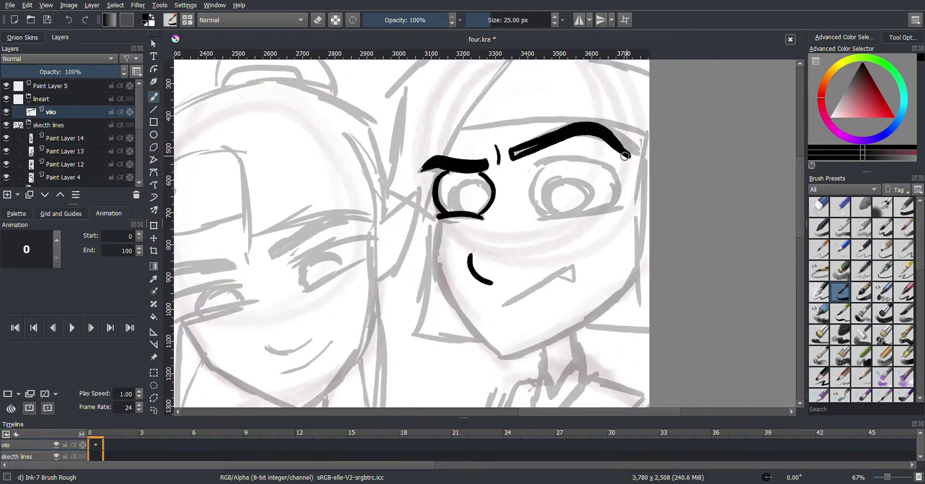
drag(561, 216, 623, 208)
mouse_move(540, 165)
mouse_down()
mouse_move(620, 181)
mouse_move(567, 179)
mouse_up()
Ink the fourth figure's one-fanged smirk and pointed jawline over the faded sketch
drag(482, 217, 516, 143)
mouse_move(475, 144)
mouse_down()
mouse_move(473, 170)
mouse_move(506, 255)
mouse_move(539, 288)
mouse_move(645, 229)
mouse_up()
key(minus)
drag(510, 272, 588, 225)
mouse_move(569, 227)
mouse_down()
mouse_move(595, 246)
mouse_move(647, 212)
mouse_up()
key(plus)
key(minus)
Ink the fourth figure's cap outline, forehead line and angular side hair out to the canvas edge
drag(534, 96, 460, 227)
drag(445, 173, 462, 225)
drag(463, 202, 448, 237)
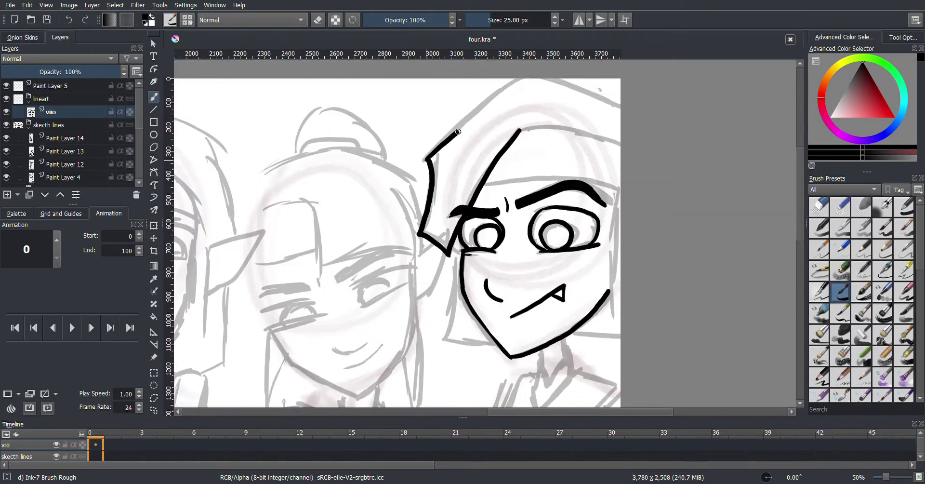
drag(428, 158, 621, 99)
drag(519, 129, 620, 145)
drag(489, 183, 621, 189)
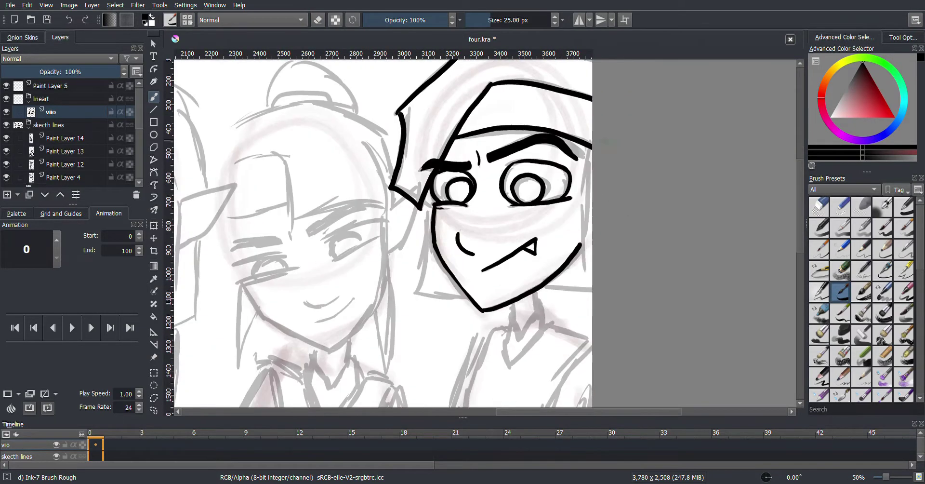
drag(591, 147, 584, 281)
drag(418, 217, 465, 295)
Ink the fourth figure's neck, V-neck collar, shoulders and the bent arm on the inner side
scroll(589, 254, down, 5)
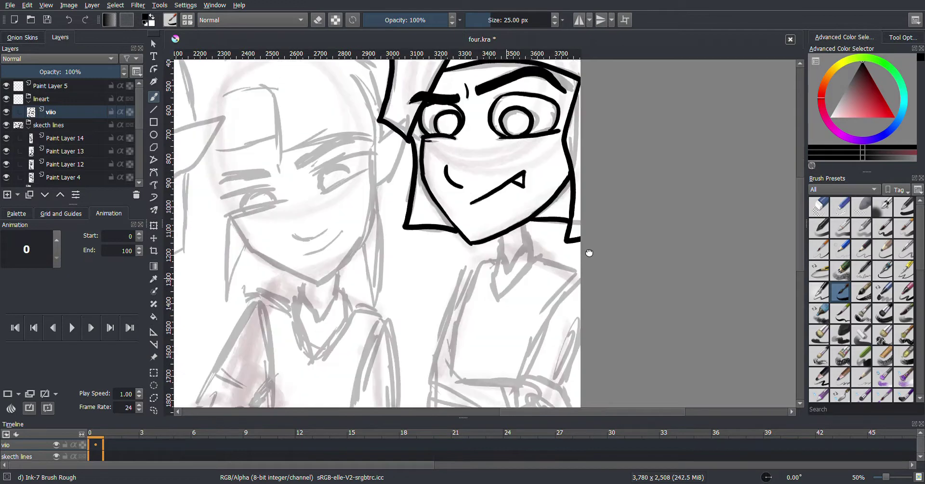
mouse_move(511, 172)
mouse_down()
mouse_move(519, 218)
mouse_move(557, 226)
mouse_move(466, 294)
mouse_up()
scroll(557, 226, down, 1)
scroll(557, 226, left, 2)
scroll(509, 207, down, 1)
scroll(509, 207, left, 1)
drag(550, 145, 522, 243)
mouse_move(507, 258)
mouse_down()
mouse_move(579, 260)
mouse_move(497, 295)
mouse_up()
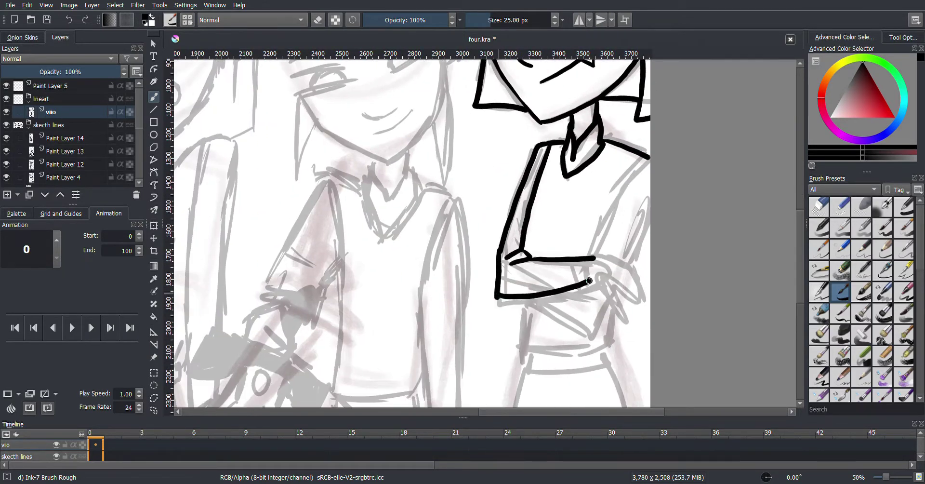
Ink the fourth figure's gripping hand with its fingers and the outer arm of the folded pair
drag(592, 260, 644, 245)
mouse_move(624, 246)
mouse_down()
mouse_move(644, 247)
mouse_move(647, 267)
mouse_up()
drag(592, 280, 644, 268)
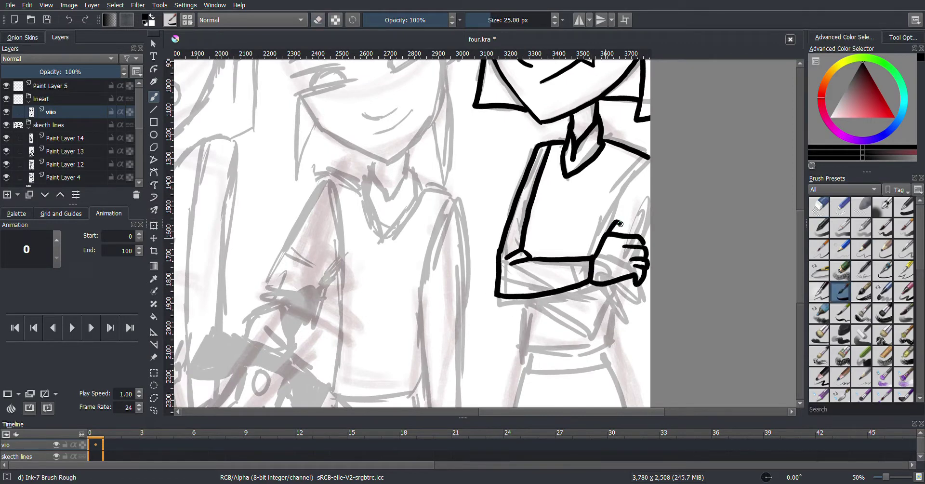
drag(646, 161, 600, 244)
drag(643, 205, 646, 236)
scroll(646, 236, down, 1)
scroll(646, 236, left, 1)
drag(574, 263, 675, 238)
Ink the fourth figure's lower tunic, belt, upper legs and diagonal fold lines below the folded arms
scroll(675, 241, down, 1)
scroll(675, 241, left, 1)
drag(602, 232, 684, 277)
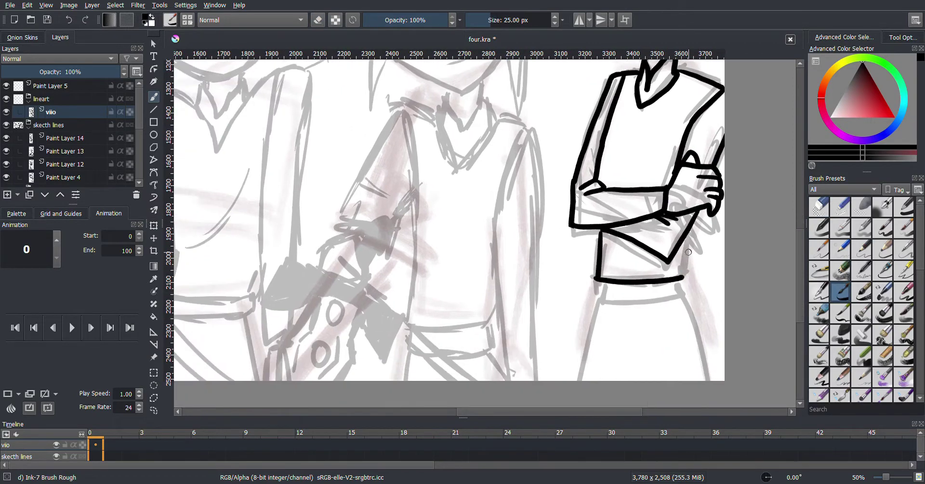
drag(684, 246, 679, 276)
drag(599, 288, 683, 308)
scroll(685, 270, down, 1)
drag(604, 248, 576, 331)
drag(681, 244, 712, 329)
drag(597, 289, 664, 330)
key(minus)
key(minus)
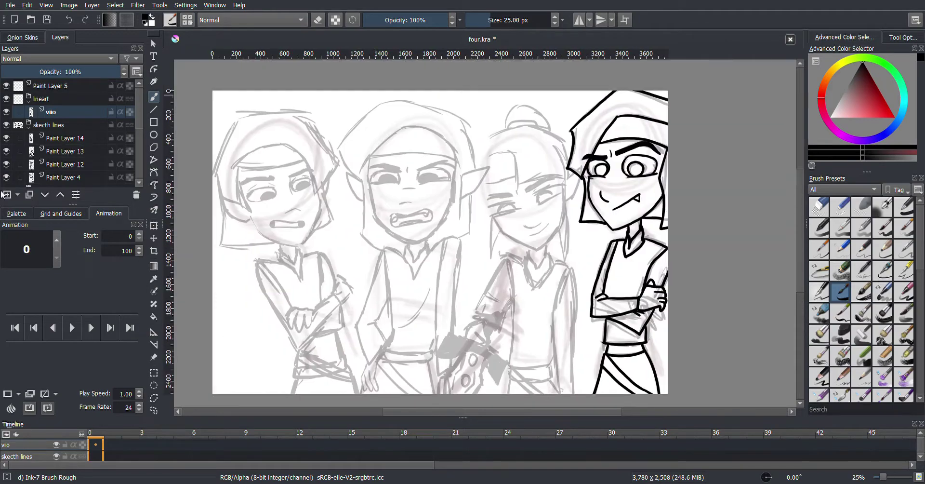
Add a paint layer named blue above the viio layer in the lineart group
click(6, 194)
double_click(53, 111)
text(blue)
key(Return)
Ink the third figure's half-closed eyes on the blue layer and erase a small highlight in the pupil
key(plus)
scroll(448, 231, left, 2)
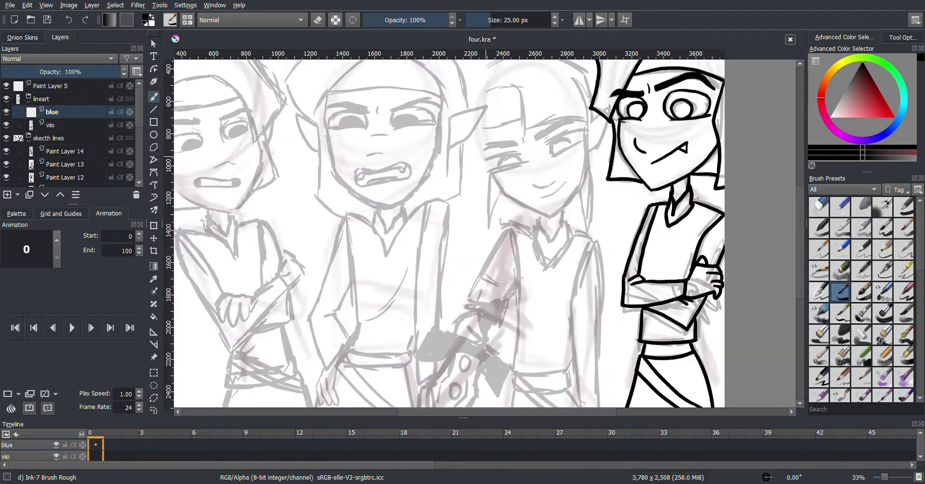
key(plus)
key(plus)
drag(377, 173, 447, 162)
drag(500, 142, 572, 113)
drag(510, 166, 575, 130)
mouse_move(382, 197)
mouse_down()
mouse_move(455, 182)
mouse_move(436, 174)
mouse_up()
key(slash)
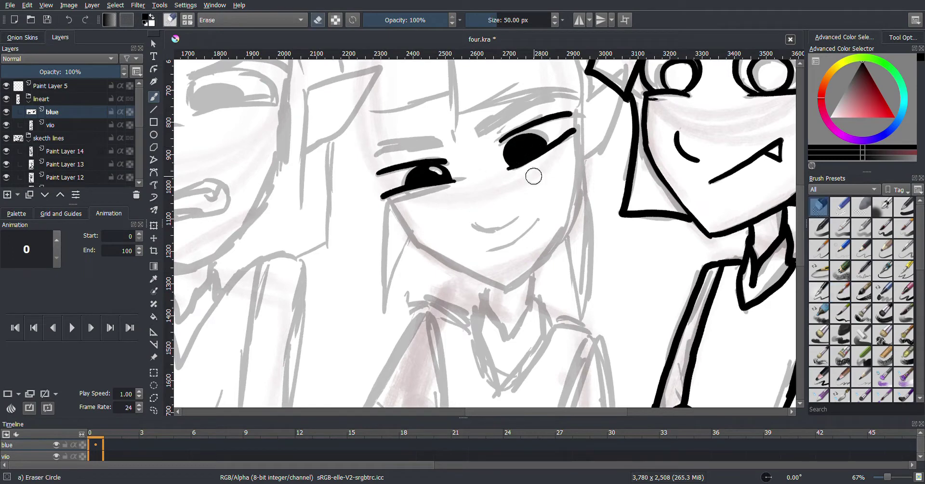
drag(523, 141, 535, 143)
key(slash)
Ink the third figure's smile and pointed jaw, cleaning up the cheek line with the eraser
drag(501, 249, 537, 217)
scroll(482, 231, up, 2)
drag(378, 252, 542, 294)
scroll(482, 231, down, 1)
scroll(482, 232, up, 2)
mouse_move(551, 208)
mouse_down()
mouse_move(533, 301)
mouse_move(555, 222)
mouse_up()
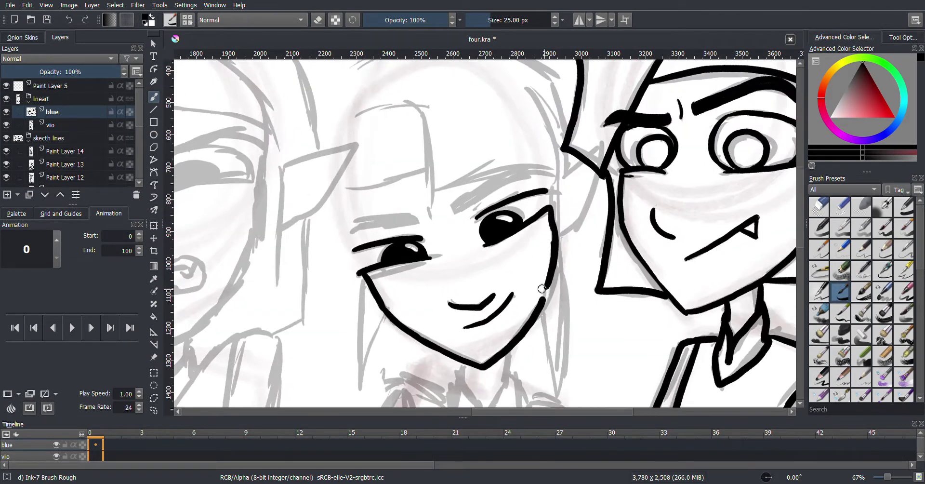
key(slash)
drag(540, 304, 549, 246)
key(slash)
Ink the third figure's right-side pointed ear and both thick eyebrows
drag(559, 190, 605, 139)
scroll(543, 193, up, 2)
scroll(544, 192, left, 3)
drag(498, 166, 524, 154)
key(ctrl+z)
mouse_move(492, 285)
mouse_down()
mouse_move(559, 270)
mouse_move(534, 265)
mouse_up()
mouse_move(594, 260)
mouse_down()
mouse_move(686, 223)
mouse_move(668, 221)
mouse_up()
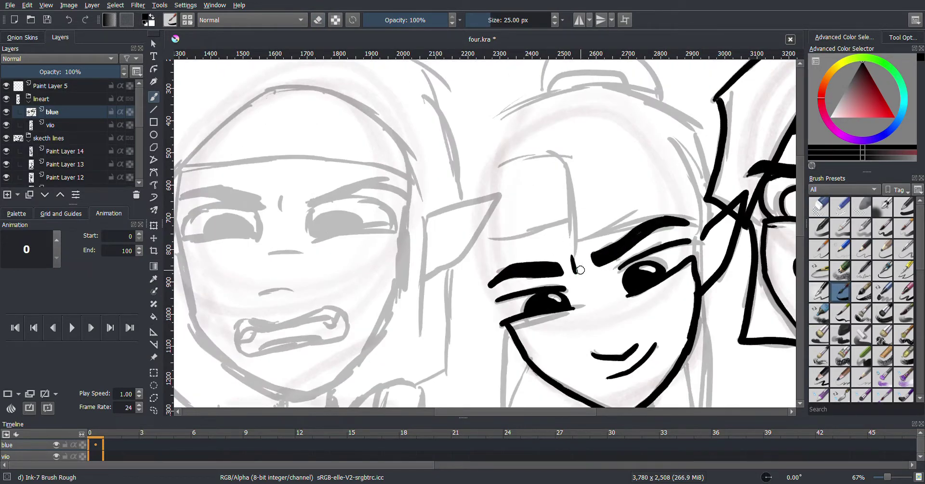
Ink the third figure's neck, V-neck collar and the jagged hair strands beside the face
scroll(551, 213, down, 3)
scroll(551, 212, right, 3)
drag(510, 310, 511, 350)
scroll(511, 337, down, 3)
drag(540, 244, 605, 296)
scroll(603, 241, up, 4)
scroll(603, 241, left, 2)
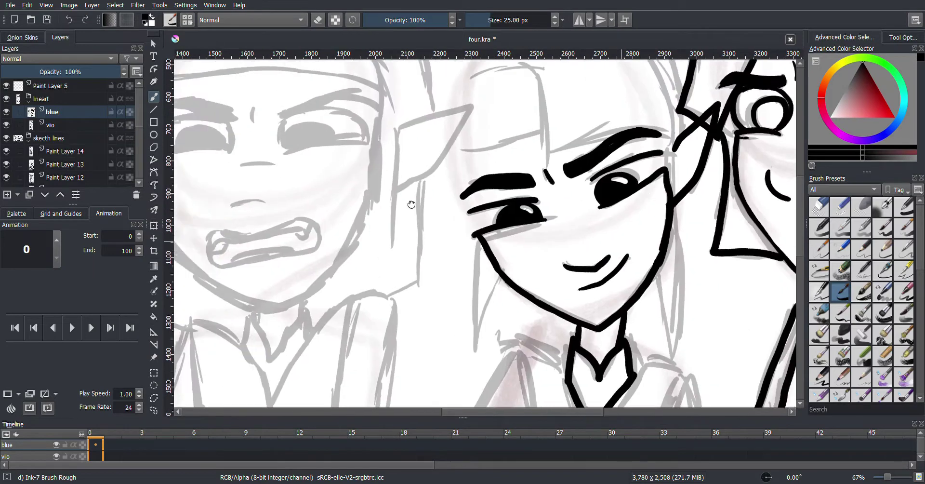
scroll(411, 204, down, 1)
scroll(412, 205, up, 3)
scroll(411, 204, right, 3)
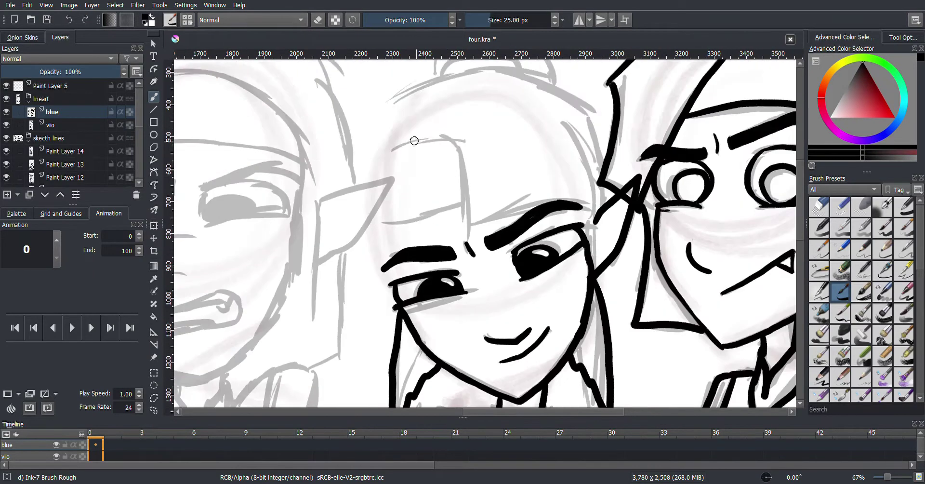
Ink the third figure's squared bangs, topknot and the upper outline of the hair
scroll(411, 204, up, 2)
scroll(412, 204, right, 2)
scroll(411, 204, down, 2)
scroll(411, 204, left, 1)
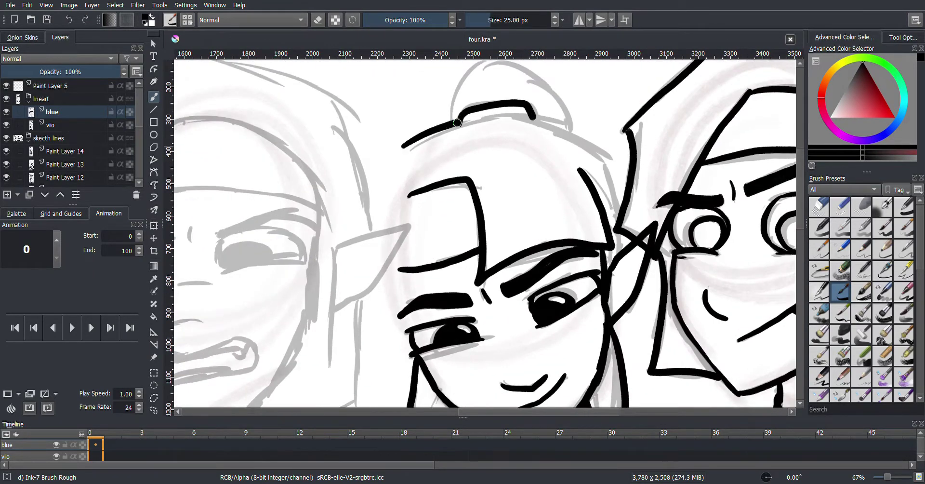
scroll(559, 188, down, 2)
scroll(559, 188, left, 1)
scroll(409, 201, up, 5)
scroll(409, 200, left, 2)
scroll(409, 200, down, 6)
scroll(409, 201, left, 7)
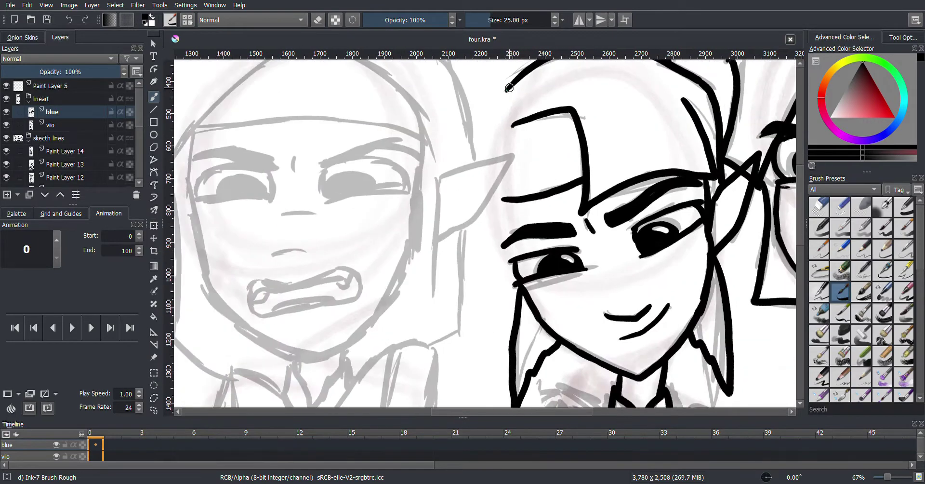
Ink the left side of the third figure's head and the left pointed ear, undoing stray strokes
drag(510, 86, 471, 143)
drag(470, 141, 512, 261)
key(ctrl+z)
mouse_move(474, 143)
mouse_down()
mouse_move(459, 244)
mouse_move(516, 294)
mouse_up()
drag(501, 126, 479, 202)
key(ctrl+z)
Ink the third figure's shoulders, torso, straight arm, belt and upper legs
key(minus)
scroll(482, 231, down, 5)
drag(462, 162, 502, 179)
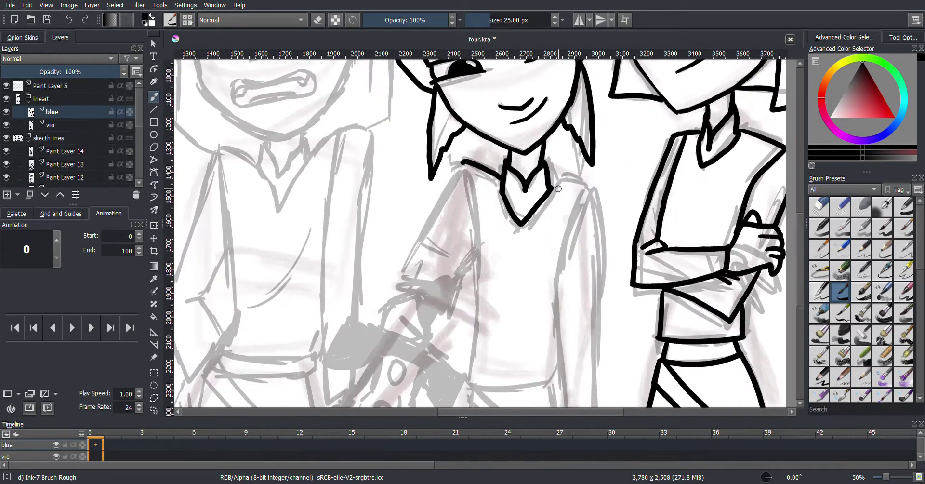
scroll(478, 163, down, 4)
drag(482, 111, 470, 323)
scroll(470, 289, down, 2)
mouse_move(466, 247)
mouse_down()
mouse_move(468, 276)
mouse_move(506, 303)
mouse_up()
scroll(506, 304, up, 4)
mouse_move(535, 137)
mouse_down()
mouse_move(499, 239)
mouse_move(538, 391)
mouse_up()
drag(504, 237, 489, 337)
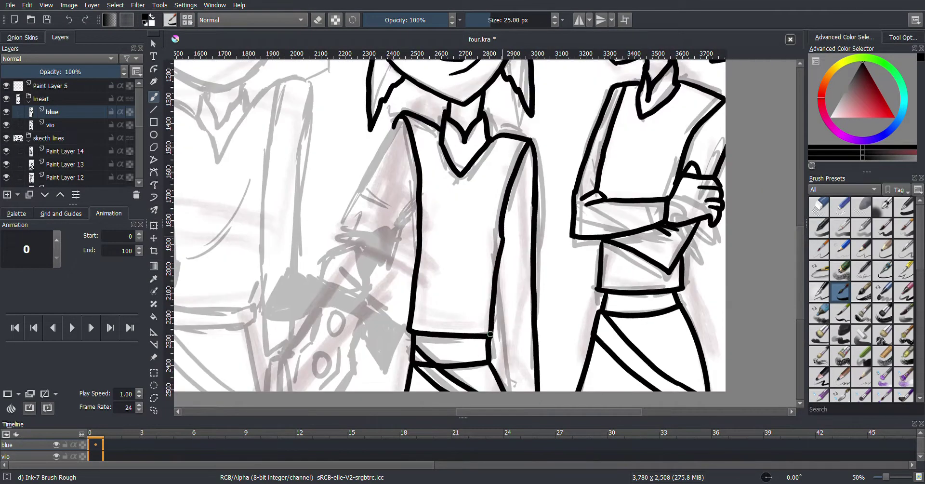
Ink both edges of the third figure's other upper arm, slanting down from the shoulder
scroll(555, 332, left, 2)
key(minus)
key(plus)
drag(549, 123, 495, 226)
drag(573, 177, 538, 229)
Add a paint layer named red above the blue layer in the lineart group
key(plus)
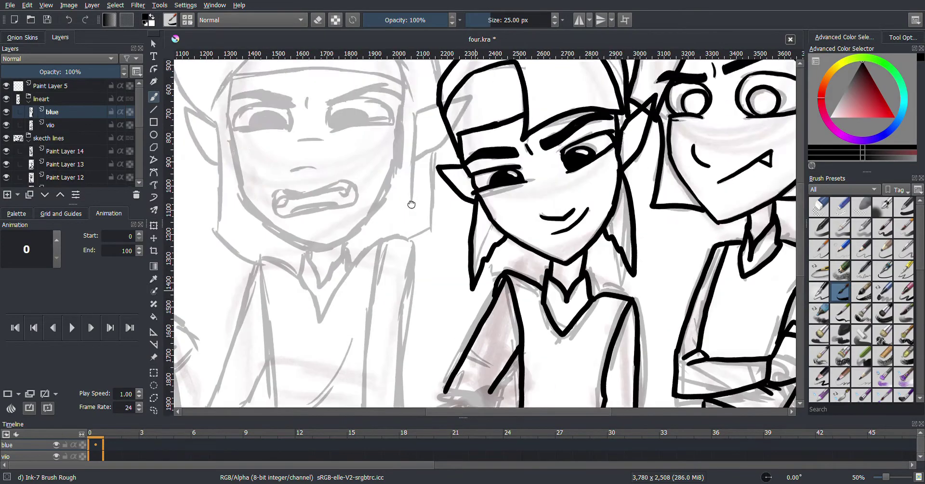
key(minus)
key(minus)
scroll(511, 199, up, 2)
scroll(464, 266, right, 1)
scroll(422, 331, up, 2)
key(Insert)
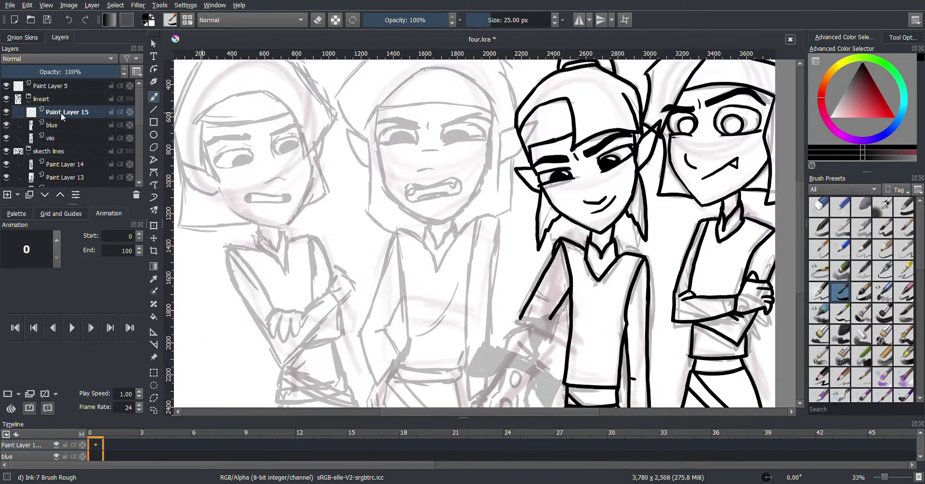
double_click(61, 111)
text(red)
key(Return)
Ink the second figure's furrowed brows and glaring eyes on the red layer
key(plus)
drag(363, 150, 388, 146)
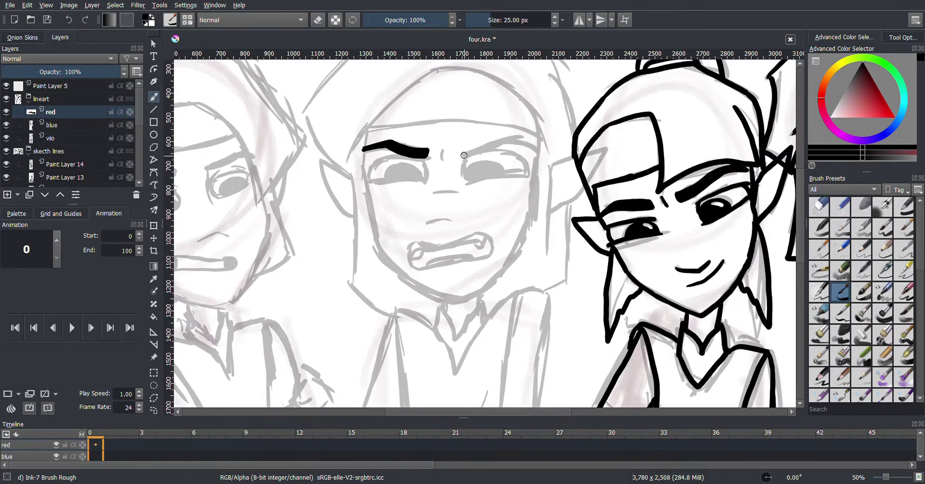
drag(542, 153, 460, 157)
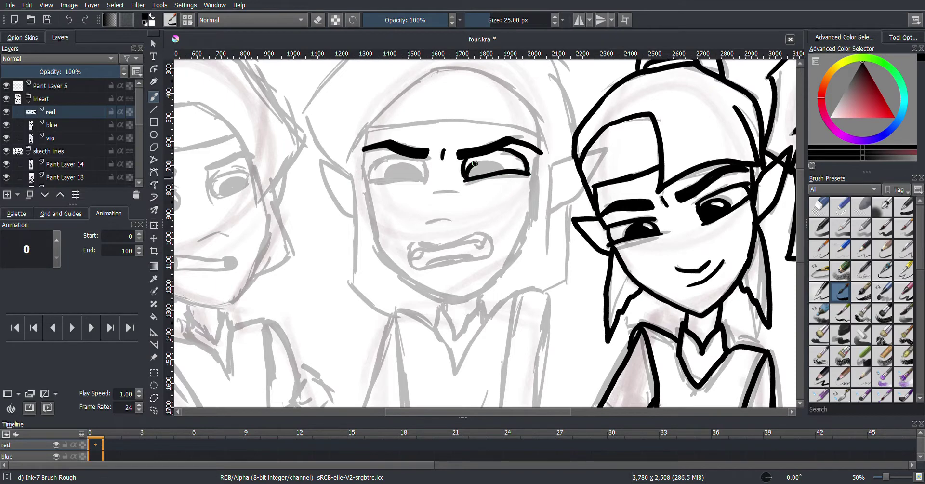
key(plus)
key(plus)
mouse_move(423, 174)
mouse_down()
mouse_move(376, 154)
mouse_move(405, 150)
mouse_up()
mouse_move(309, 171)
mouse_down()
mouse_move(385, 129)
mouse_move(430, 167)
mouse_up()
Ink the second figure's nose and snarling mouth, undoing a faulty mouth stroke
drag(489, 195, 448, 198)
key(minus)
drag(427, 263, 511, 247)
key(ctrl+z)
mouse_move(487, 176)
mouse_down()
mouse_move(549, 196)
mouse_move(405, 181)
mouse_move(424, 226)
mouse_up()
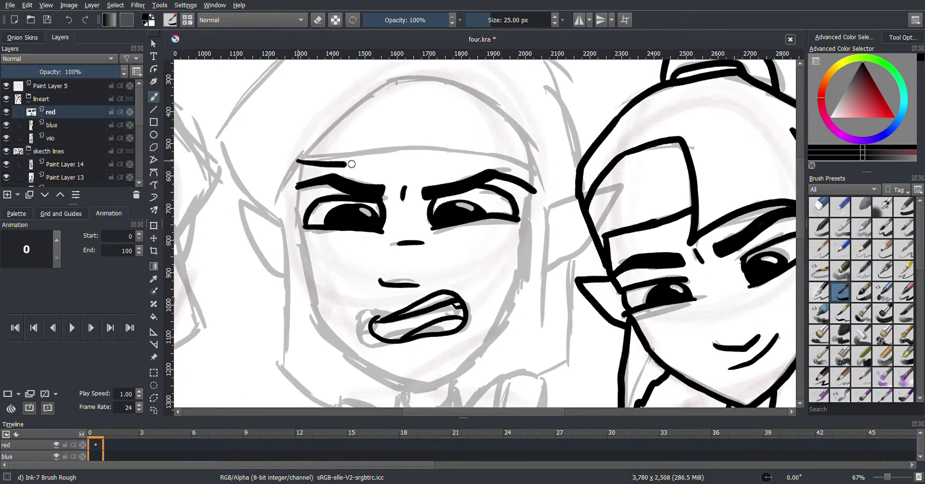
Ink the second figure's forehead line, face sides, pointed jaw and both pointed ears
drag(344, 159, 530, 181)
drag(531, 181, 511, 137)
drag(332, 151, 366, 292)
drag(406, 240, 406, 192)
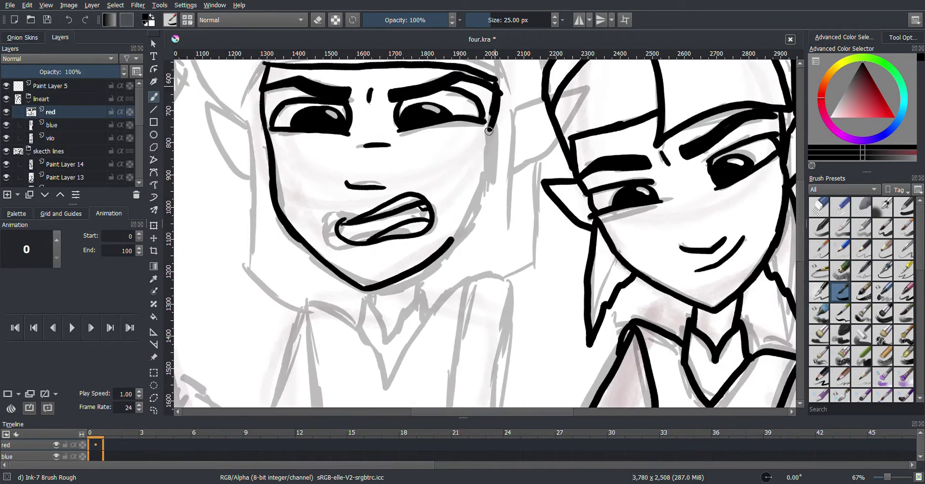
mouse_move(489, 130)
mouse_down()
mouse_move(454, 239)
mouse_move(584, 277)
mouse_move(485, 284)
mouse_up()
drag(612, 136, 543, 250)
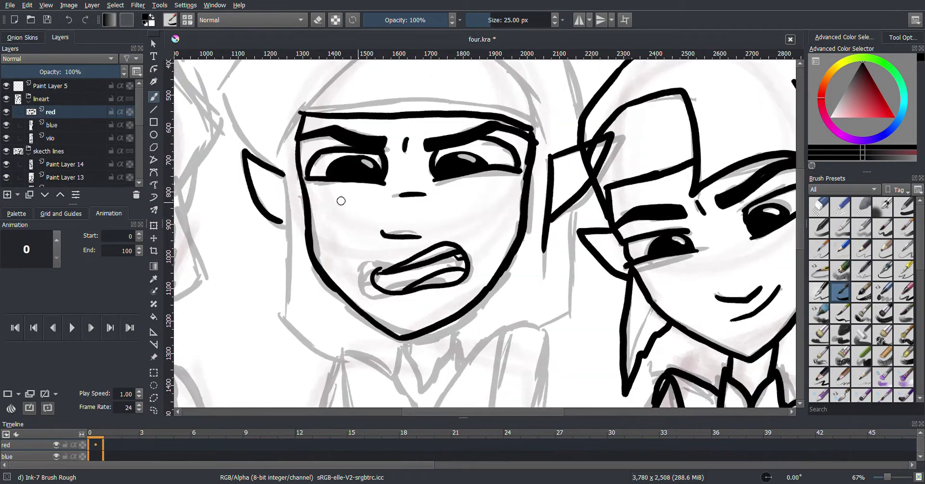
Ink the second figure's straight hair on both sides of the face and the outline of the hat
drag(292, 174, 288, 307)
drag(289, 307, 365, 385)
drag(295, 157, 330, 236)
mouse_move(377, 192)
mouse_down()
mouse_move(405, 168)
mouse_move(519, 140)
mouse_move(605, 188)
mouse_move(628, 40)
mouse_move(597, 238)
mouse_up()
drag(287, 212, 530, 120)
mouse_move(487, 99)
mouse_down()
mouse_move(597, 126)
mouse_move(618, 190)
mouse_up()
scroll(597, 126, down, 3)
scroll(617, 190, down, 3)
drag(609, 162, 604, 282)
Ink the second figure's neck, pointed collar and V-shaped neckline
scroll(603, 275, down, 3)
drag(539, 224, 533, 261)
drag(494, 248, 502, 303)
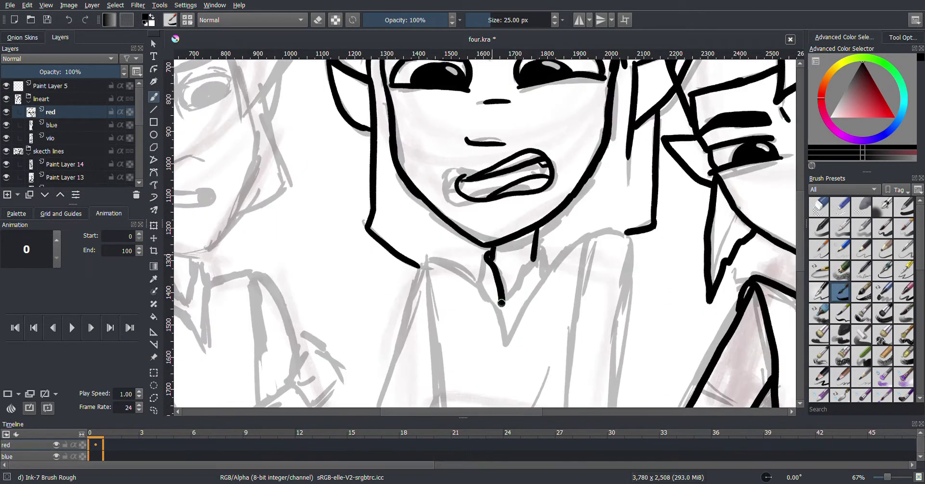
drag(543, 247, 502, 306)
drag(478, 260, 501, 311)
drag(547, 270, 505, 349)
Ink the second figure's shoulder, hanging sleeve and torso side nearest the third figure
scroll(491, 243, down, 5)
scroll(491, 243, up, 3)
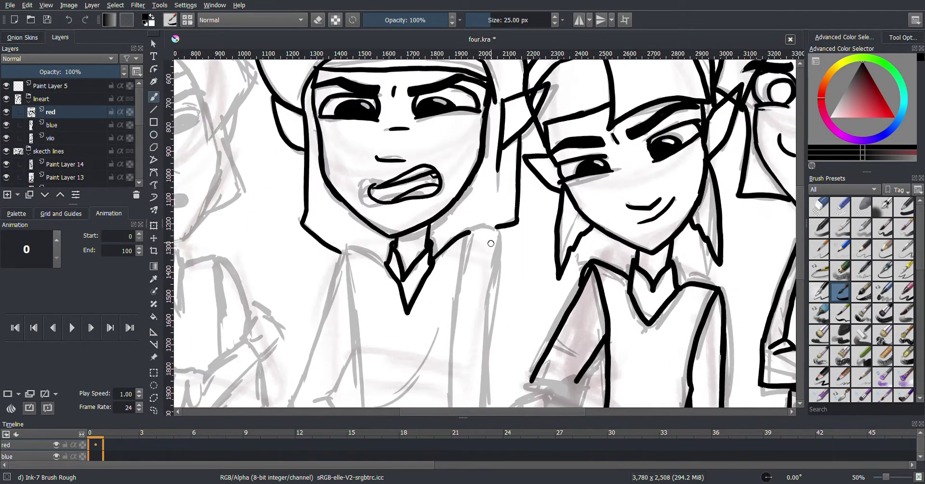
drag(499, 228, 502, 287)
scroll(502, 286, down, 2)
scroll(511, 202, down, 2)
drag(529, 146, 508, 270)
scroll(508, 266, down, 2)
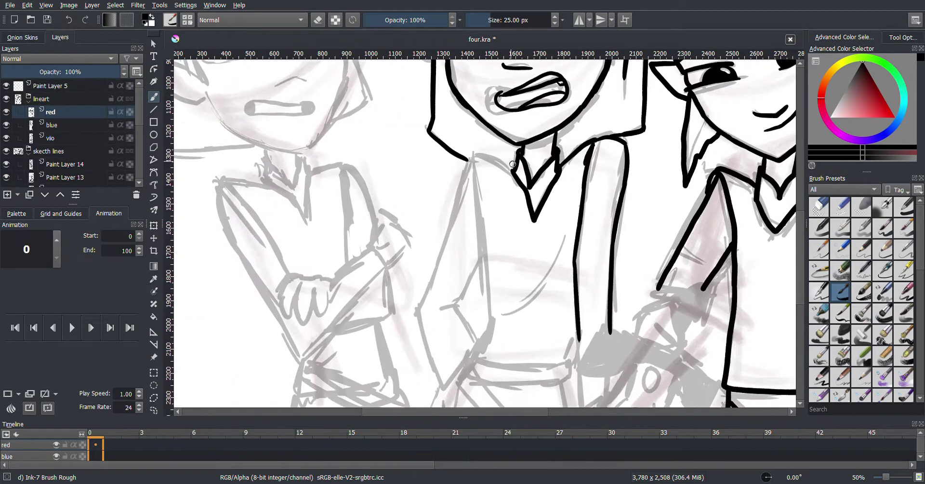
Ink the second figure's other shoulder and the bent arm with its elbow folds and inner torso line
drag(516, 150, 470, 183)
scroll(470, 184, down, 2)
mouse_move(482, 109)
mouse_down()
mouse_move(454, 196)
mouse_move(453, 327)
mouse_up()
scroll(477, 280, up, 1)
drag(477, 162, 489, 229)
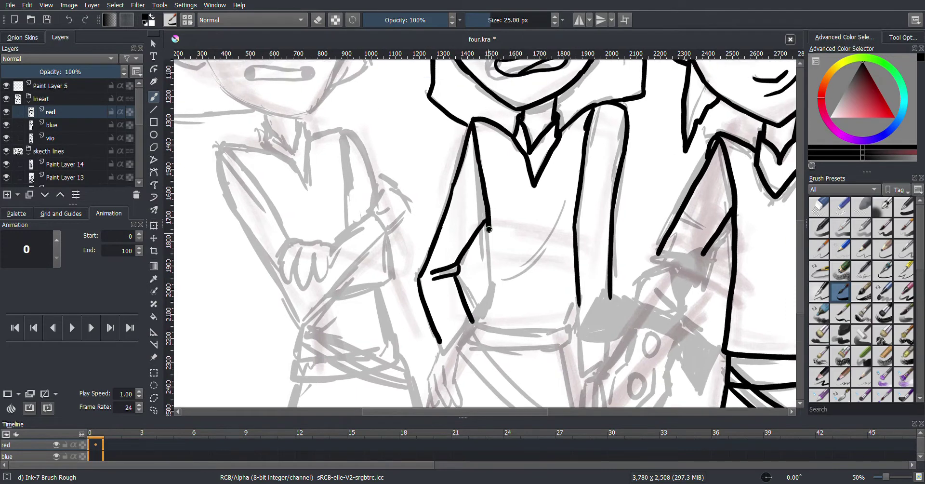
Ink the second figure's belt, shirt folds, tunic skirt and the hand at the hip
drag(477, 316, 563, 333)
scroll(563, 332, down, 1)
drag(506, 193, 463, 246)
drag(488, 247, 449, 264)
scroll(449, 264, down, 1)
drag(547, 229, 537, 265)
mouse_move(449, 237)
mouse_down()
mouse_move(508, 328)
mouse_move(451, 252)
mouse_up()
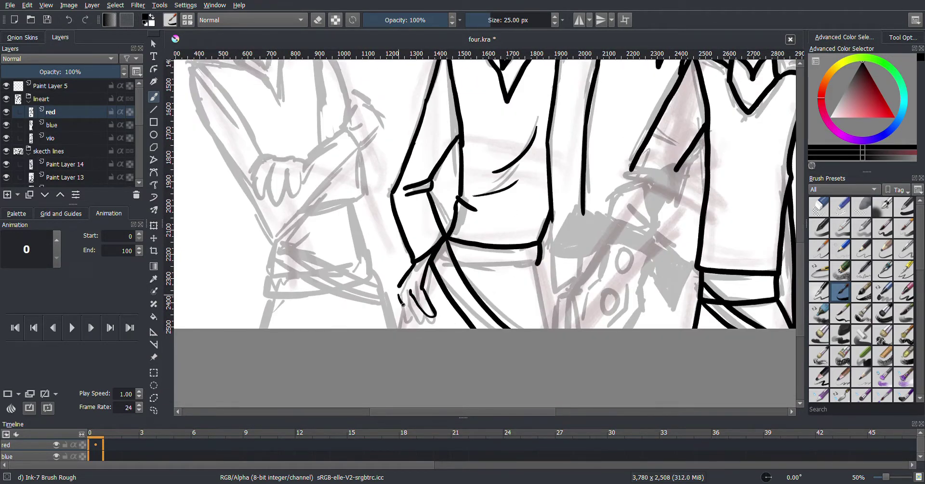
scroll(410, 299, up, 1)
scroll(523, 254, down, 1)
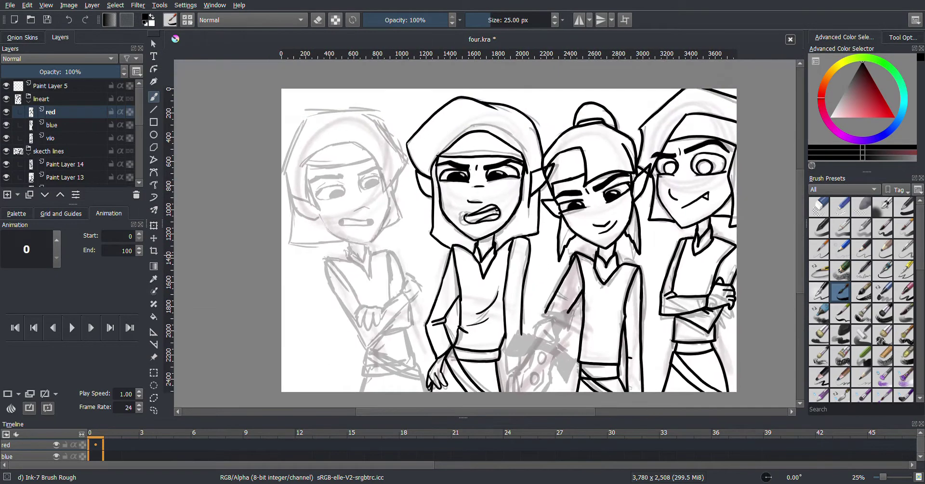
Add a paint layer named green above the red layer in the lineart group
key(Insert)
key(F2)
text(green)
key(Return)
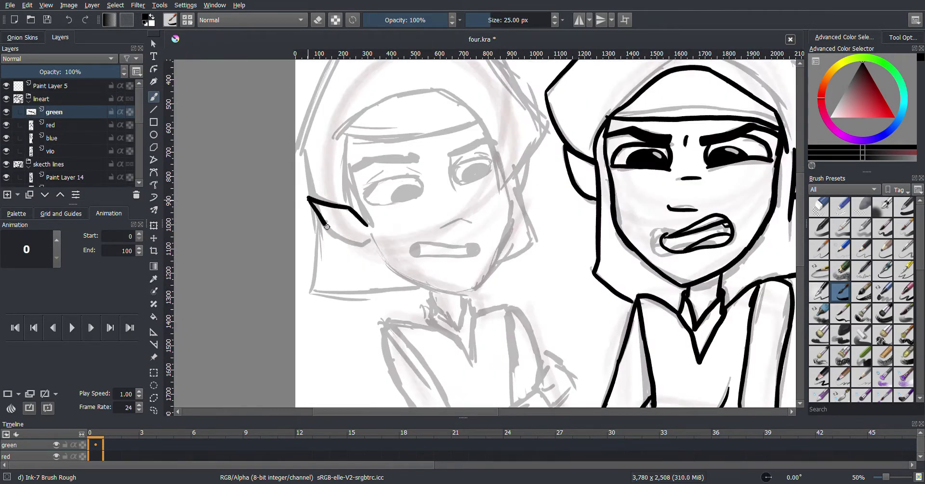
Ink the leftmost figure's pointed ears, angular hat and side hair on the green layer
key(plus)
drag(298, 177, 524, 226)
drag(533, 70, 639, 202)
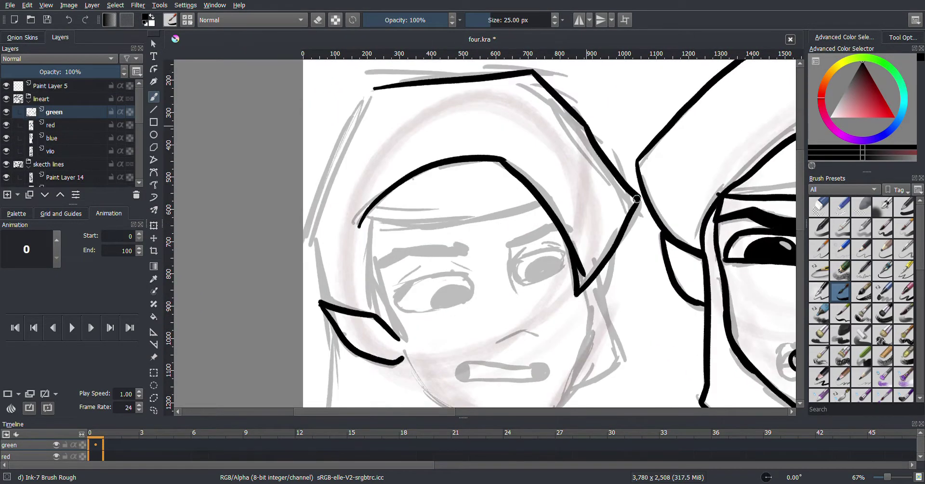
drag(429, 66, 361, 284)
drag(537, 142, 530, 182)
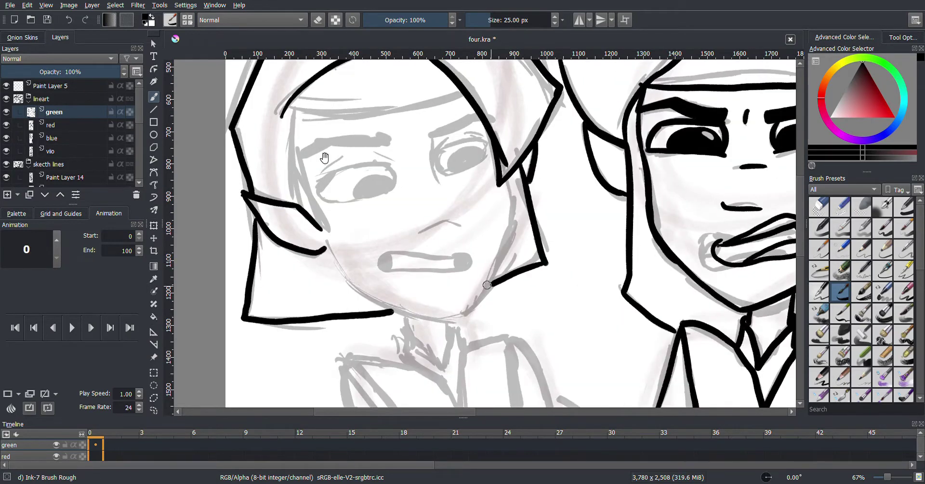
Ink the leftmost figure's face with forehead line, brows, sideways-looking eyes, nose, jaw and open grimacing mouth
key(plus)
drag(308, 232, 296, 137)
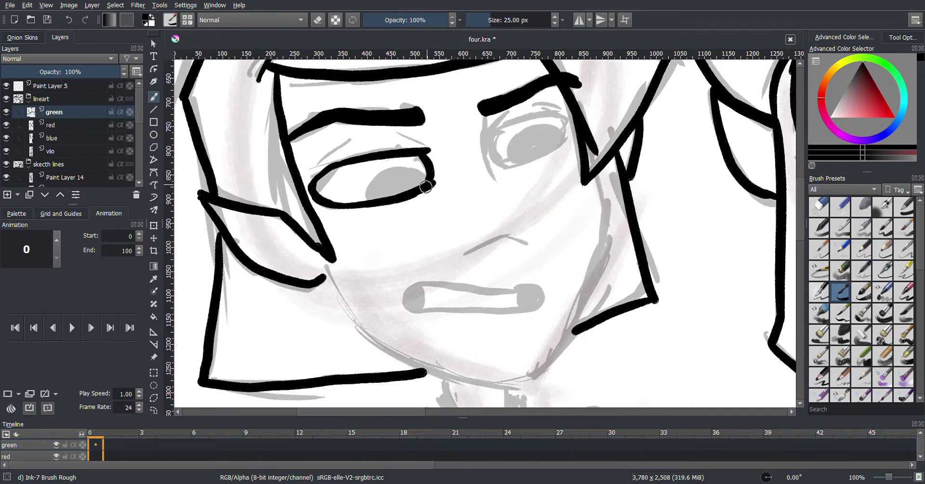
key(slash)
drag(494, 134, 443, 149)
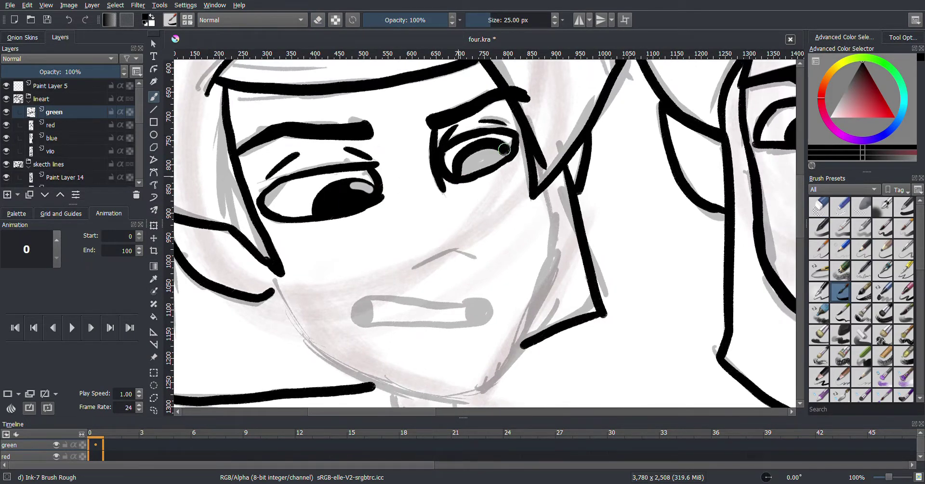
key(slash)
mouse_move(501, 178)
mouse_down()
mouse_move(583, 116)
mouse_move(518, 141)
mouse_up()
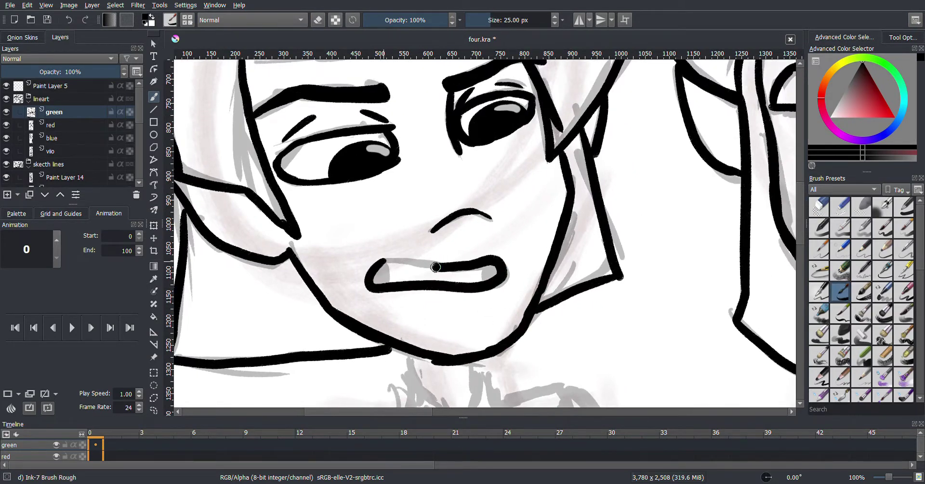
Ink the leftmost figure's neck, collar, V-shaped neckline, shoulders and outer sleeve edge
key(minus)
mouse_move(496, 293)
mouse_down()
mouse_move(486, 312)
mouse_move(407, 236)
mouse_move(436, 288)
mouse_up()
drag(436, 288, 534, 244)
drag(475, 251, 424, 214)
drag(425, 214, 455, 174)
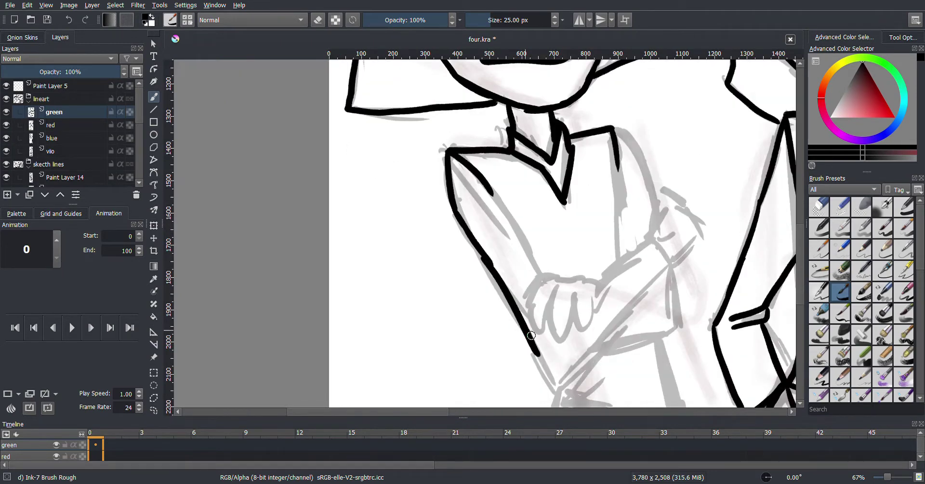
Ink the leftmost figure's crossed arms, including the gripping hand with its fingers and the sleeve cuffs
drag(531, 335, 507, 275)
drag(627, 222, 529, 327)
drag(324, 155, 302, 207)
drag(506, 277, 497, 316)
drag(503, 268, 552, 279)
mouse_move(552, 278)
mouse_down()
mouse_move(518, 323)
mouse_move(581, 259)
mouse_up()
drag(469, 193, 426, 249)
drag(526, 190, 571, 243)
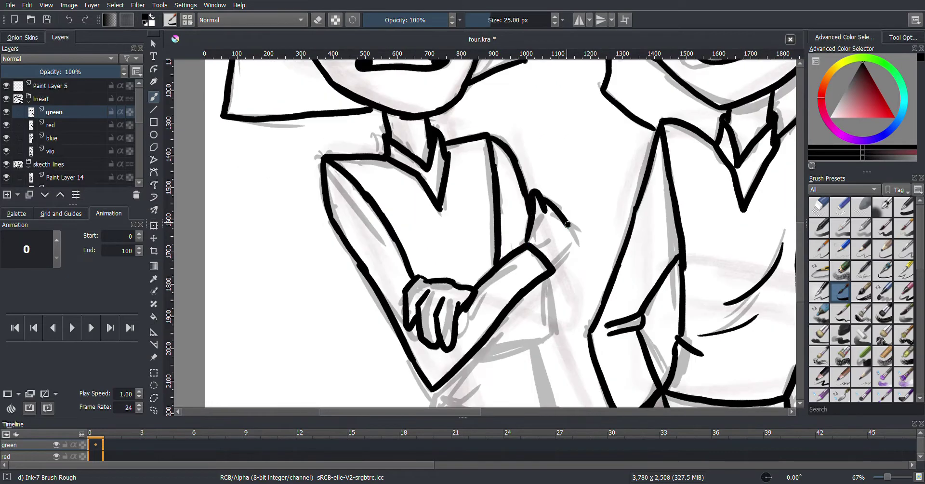
drag(564, 194, 494, 268)
Ink the leftmost figure's waist and the crossed, slanting belts above the tunic skirt
drag(412, 208, 547, 274)
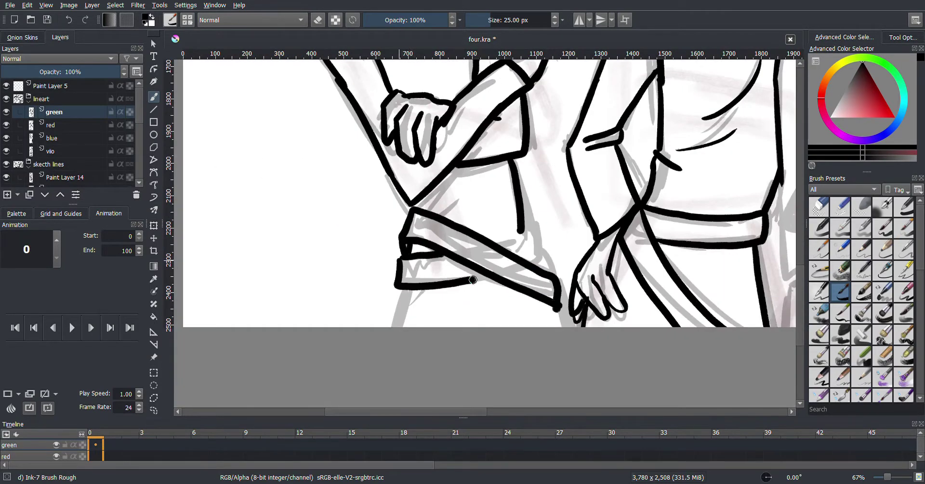
key(minus)
key(minus)
key(minus)
Duplicate the lineart group, hide the upper group's layers and rename the lower group lineart colourful
click(6, 100)
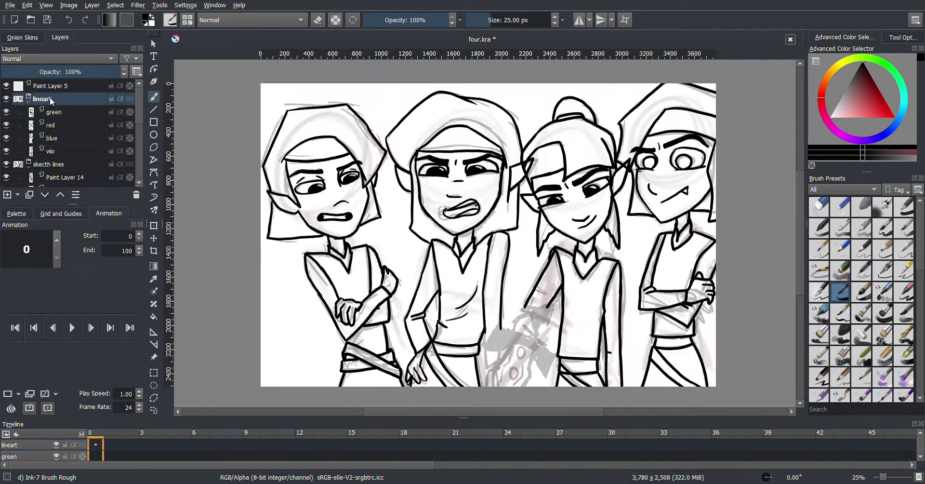
double_click(41, 164)
text(lineart colourful)
key(Return)
scroll(72, 145, down, 1)
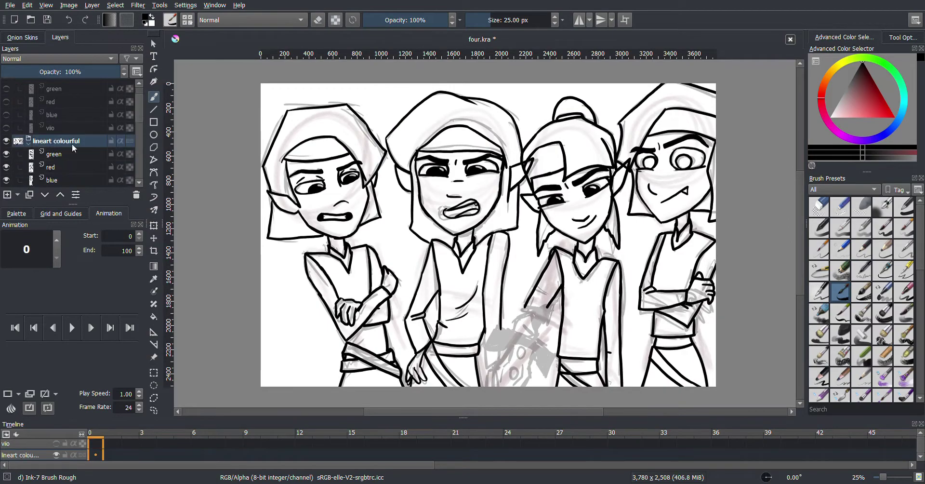
Recolour the leftmost figure's lines dark green on the green layer of the lineart colourful group
click(54, 153)
key(f)
scroll(289, 154, up, 6)
scroll(309, 159, down, 10)
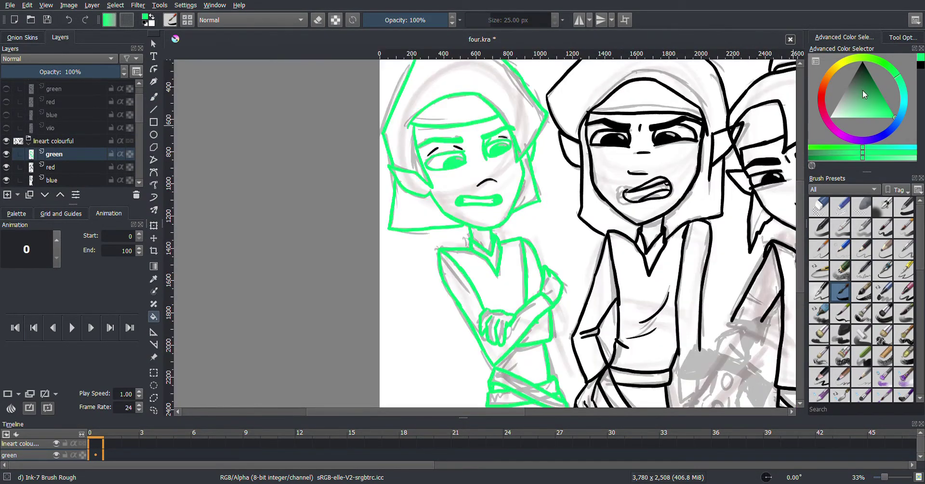
drag(863, 90, 874, 80)
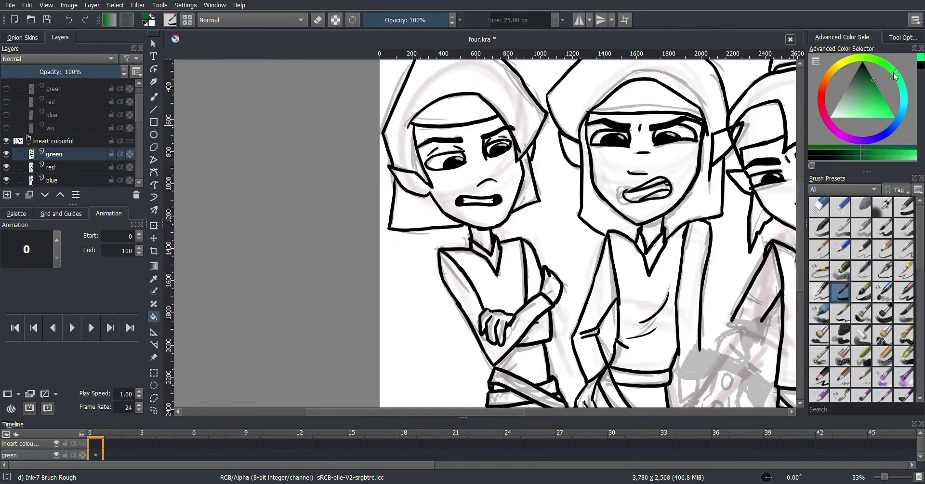
scroll(530, 216, up, 9)
scroll(536, 218, down, 12)
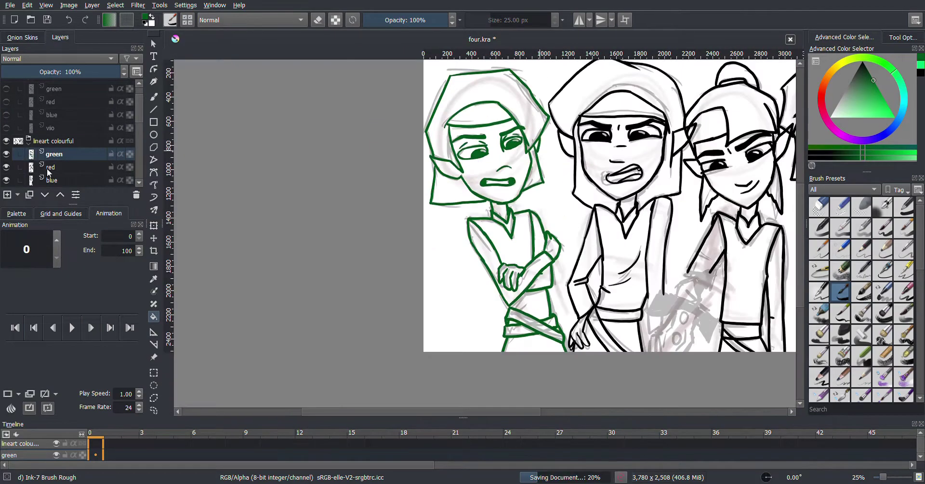
Recolour the second figure's lines dark red on the red layer of the lineart colourful group
key(Page_Down)
click(891, 88)
key(shift+BackSpace)
scroll(621, 139, up, 10)
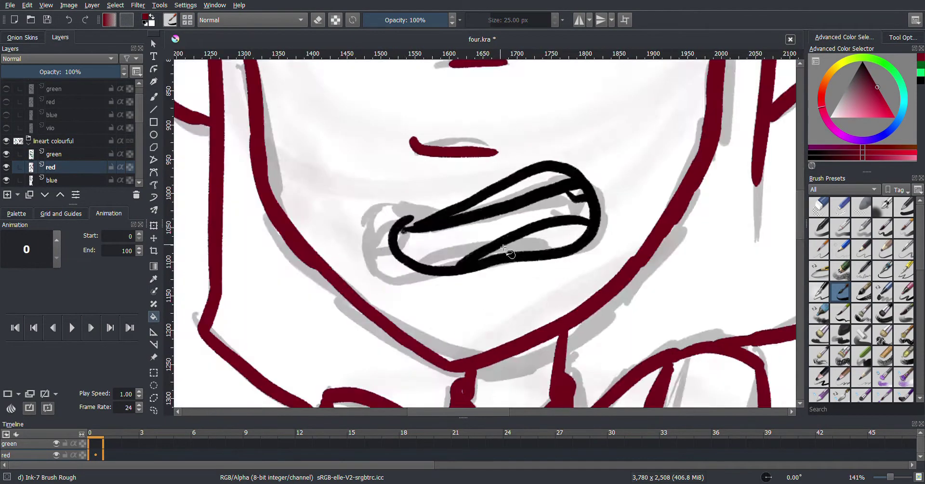
scroll(482, 217, down, 10)
Recolour the third figure's lines dark blue on the blue layer of the lineart colourful group
click(61, 180)
click(885, 136)
key(shift+BackSpace)
scroll(559, 121, up, 8)
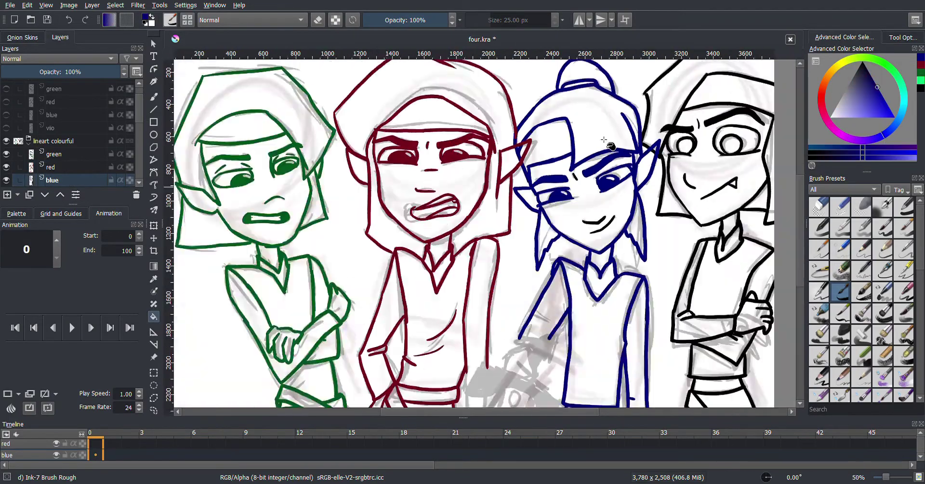
scroll(624, 124, down, 4)
scroll(627, 128, down, 4)
Recolour the rightmost figure's lines dark purple on the viio layer of the lineart colourful group
key(Page_Down)
click(889, 138)
scroll(487, 208, up, 8)
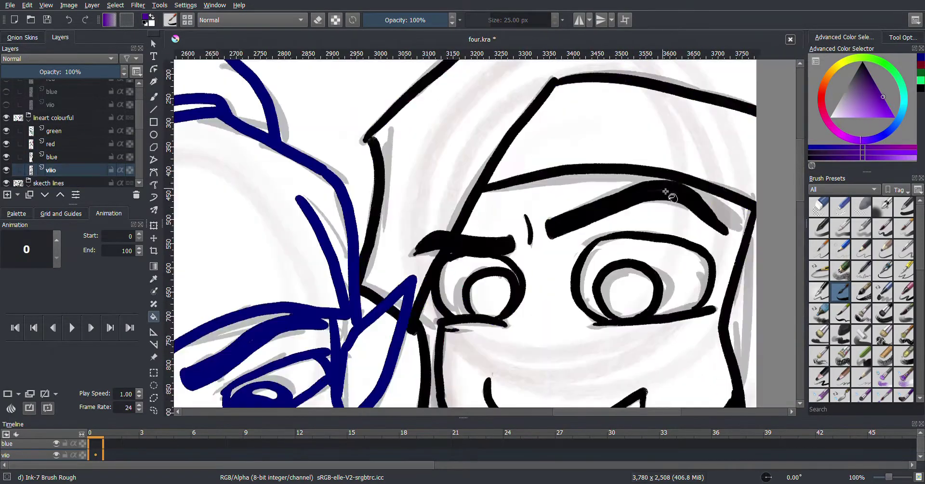
key(shift+BackSpace)
scroll(487, 208, down, 8)
Paint in the rightmost figure's pupils with dark purple on the viio layer
scroll(484, 204, up, 5)
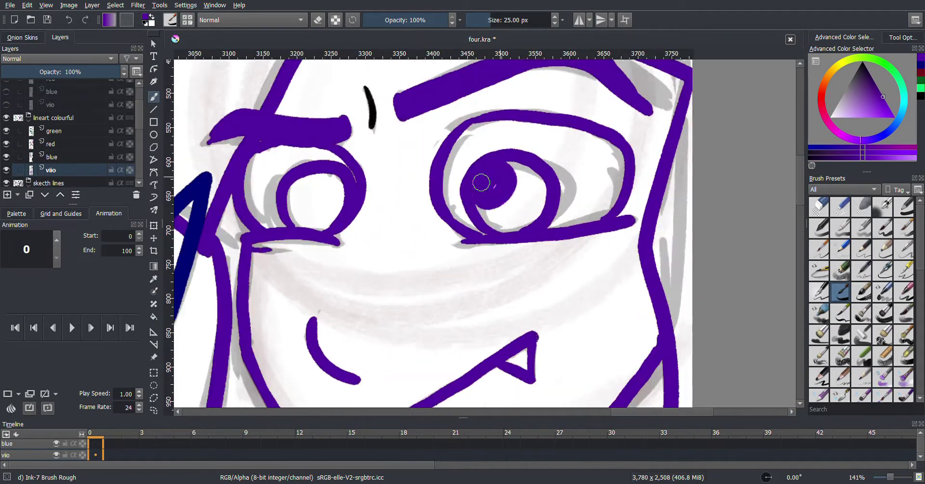
scroll(328, 192, down, 5)
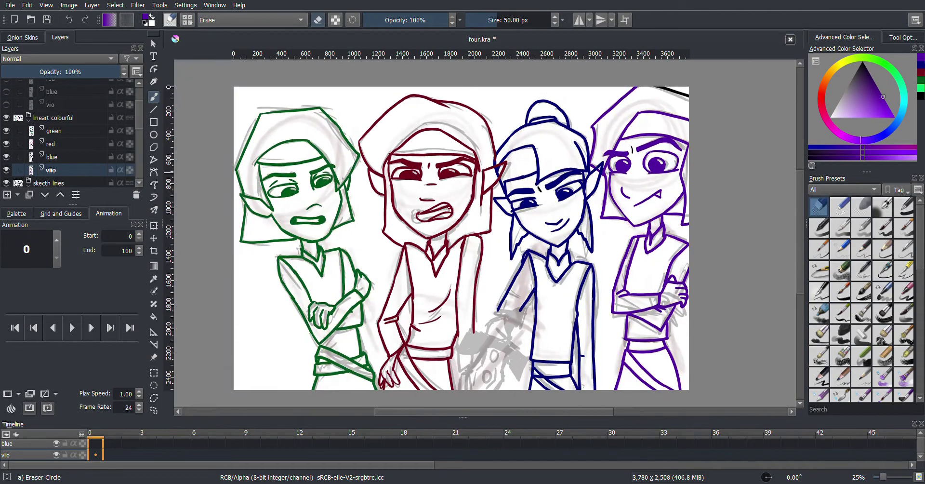
key(e)
Extend the third figure's outstretched sleeve to a cuff and ink the forearm below it on the blue layer
key(Page_Up)
scroll(592, 235, up, 2)
key(e)
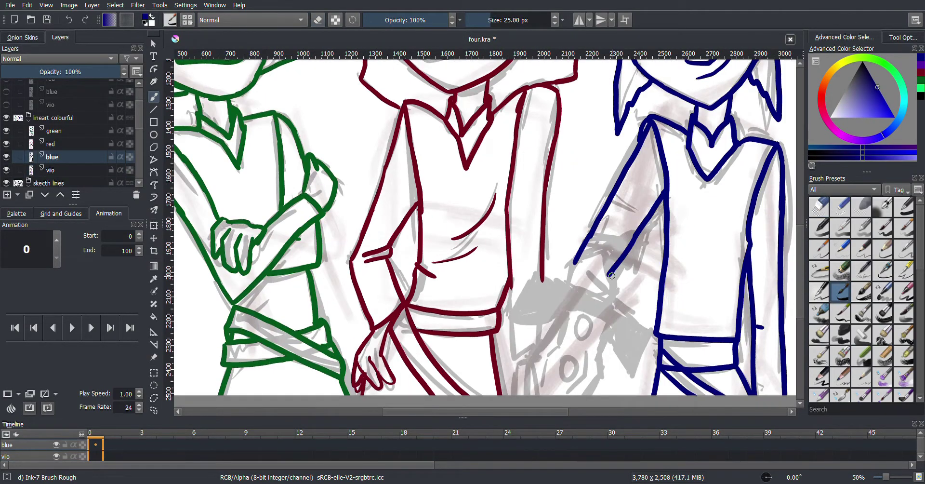
scroll(553, 319, down, 3)
drag(601, 203, 607, 219)
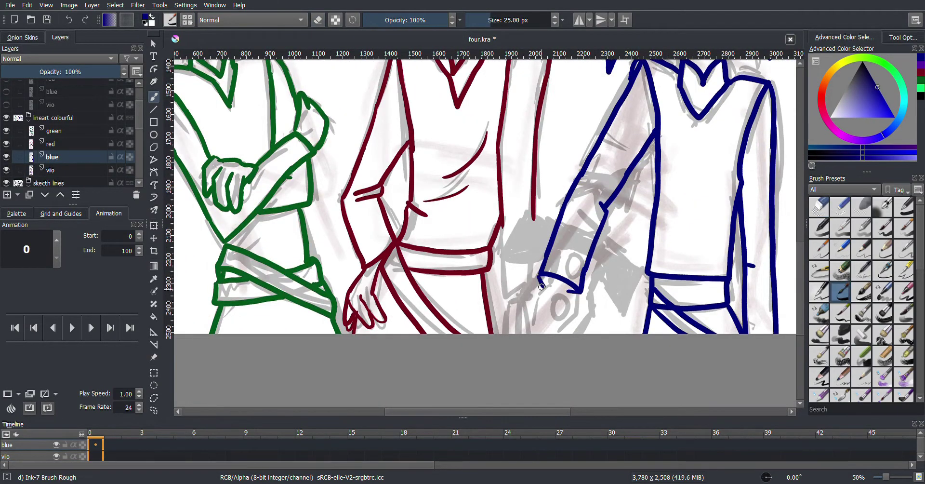
scroll(569, 311, down, 1)
Extend the second figure's hanging sleeve in dark red to a cuff near the canvas edge on the red layer
key(Page_Up)
ctrl+click(486, 199)
scroll(486, 199, up, 2)
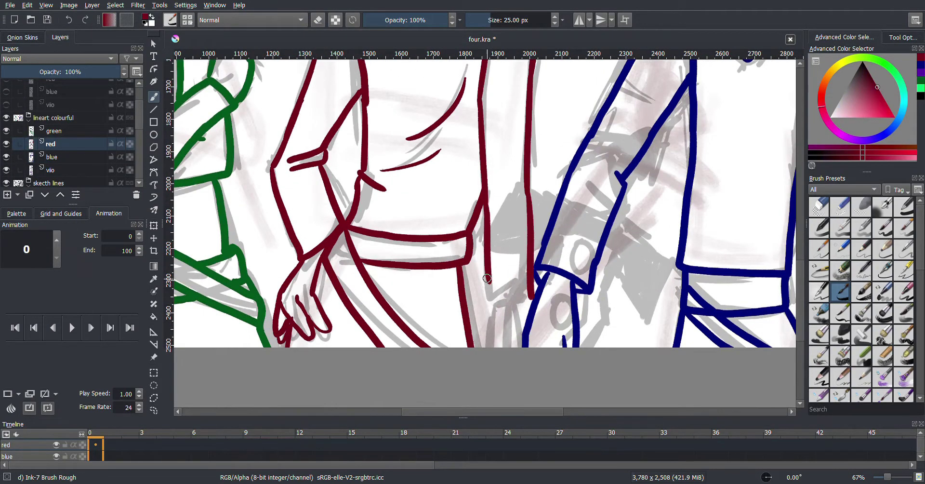
scroll(496, 309, down, 3)
scroll(58, 131, down, 3)
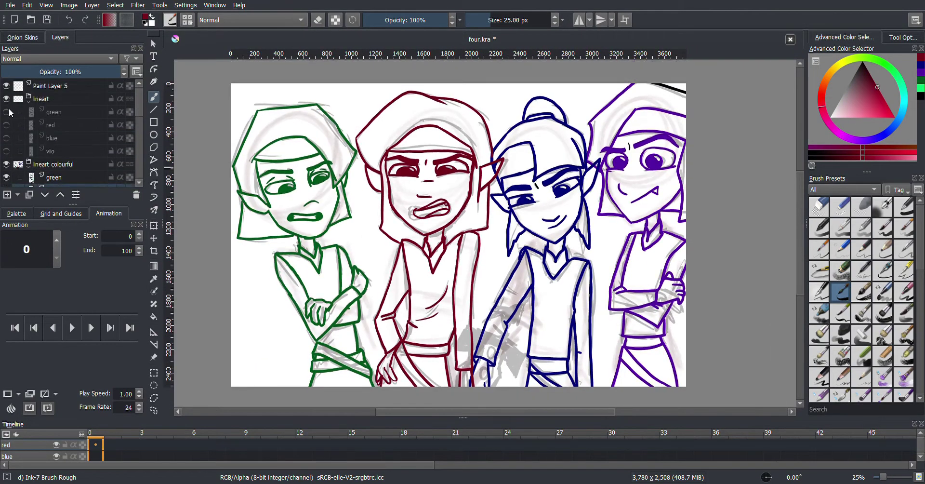
Show the lineart group's layers again and move that group below the lineart colourful group
click(9, 108)
click(67, 135)
scroll(64, 164, down, 3)
scroll(63, 145, up, 5)
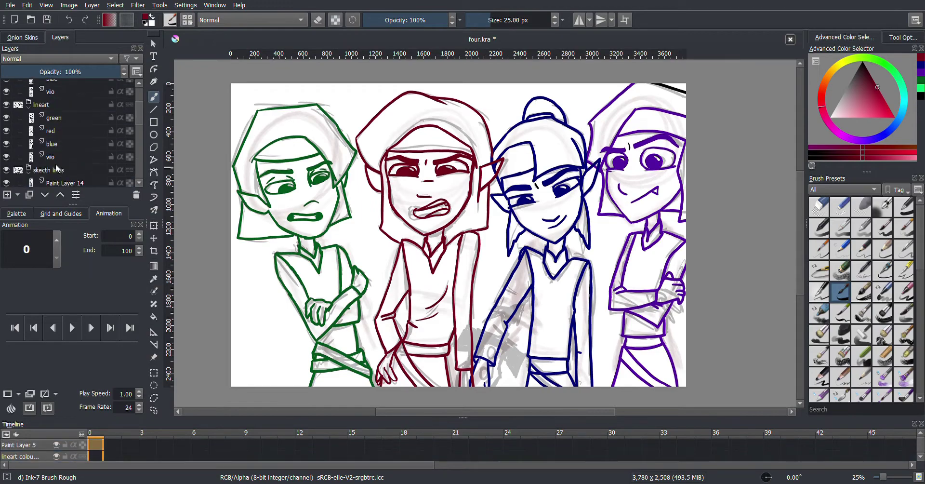
Fill the leftmost figure's sleeves and collar with bright green on the lineart group's green layer
click(54, 108)
scroll(62, 135, up, 1)
click(921, 88)
key(f)
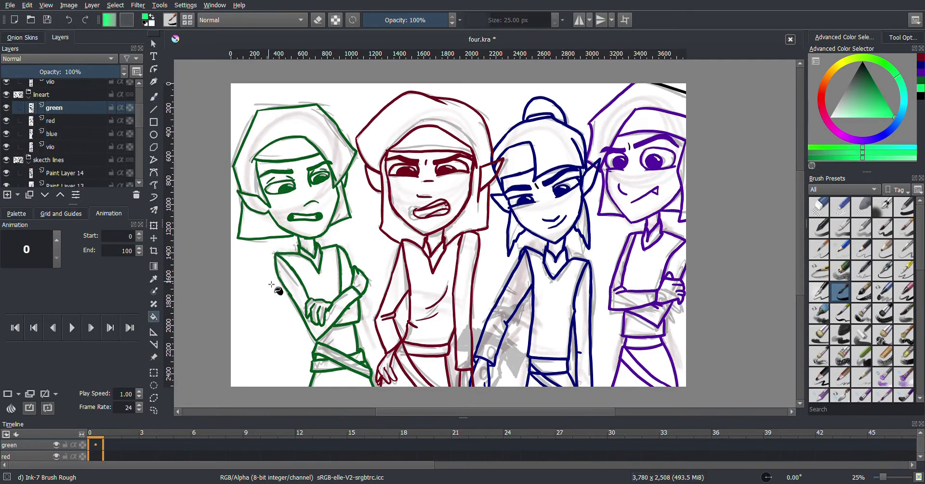
scroll(424, 223, up, 3)
scroll(409, 230, down, 3)
click(409, 230)
scroll(566, 263, up, 3)
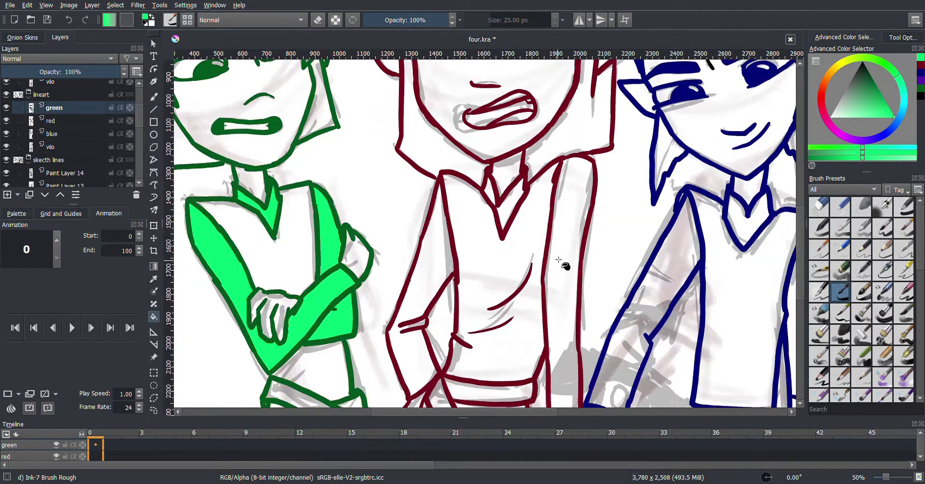
Fill the leftmost figure's tunic with very dark green and the forehead area under the hat with bright green
click(869, 71)
click(462, 270)
scroll(475, 355, down, 2)
scroll(530, 217, down, 2)
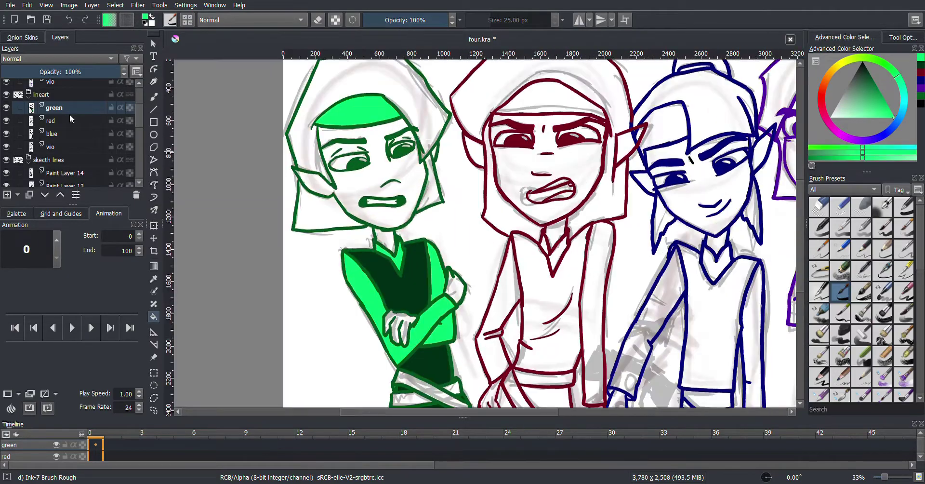
Try to fill areas of the second figure with bright red on the lineart group's red layer
click(51, 120)
ctrl+click(592, 192)
scroll(541, 114, up, 1)
click(541, 113)
scroll(554, 169, up, 2)
scroll(554, 166, down, 3)
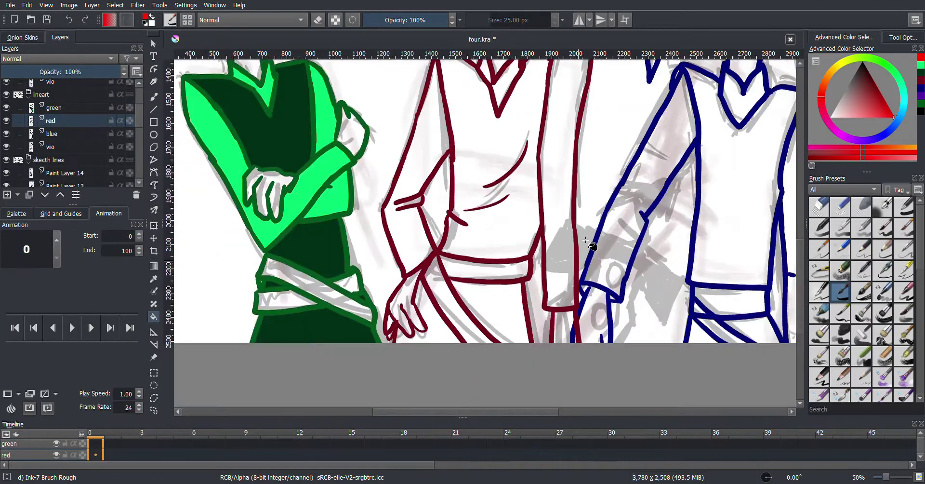
scroll(506, 252, up, 3)
click(506, 252)
key(ctrl+z)
Close the second figure's hanging sleeve outline in black with a 10 px brush on the lineart group's red layer
scroll(461, 194, up, 1)
scroll(461, 194, down, 2)
key(d)
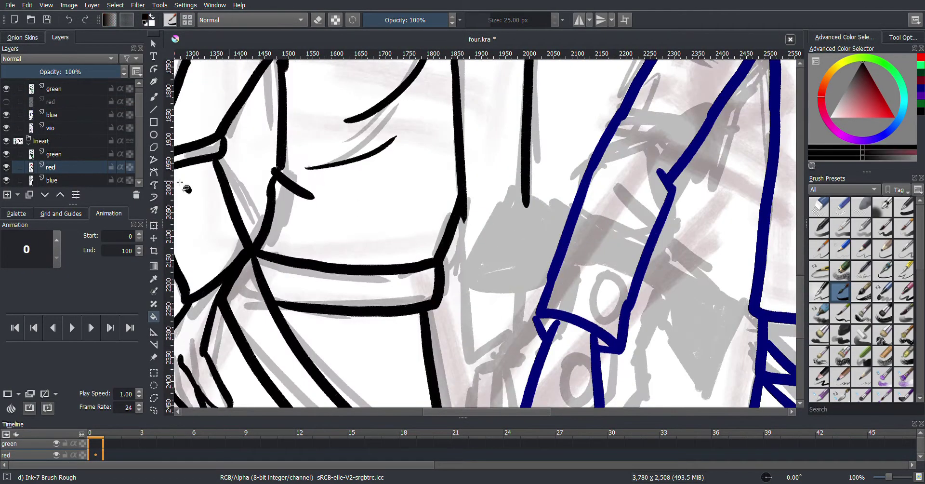
key(ctrl+z)
scroll(487, 155, down, 1)
scroll(487, 155, up, 1)
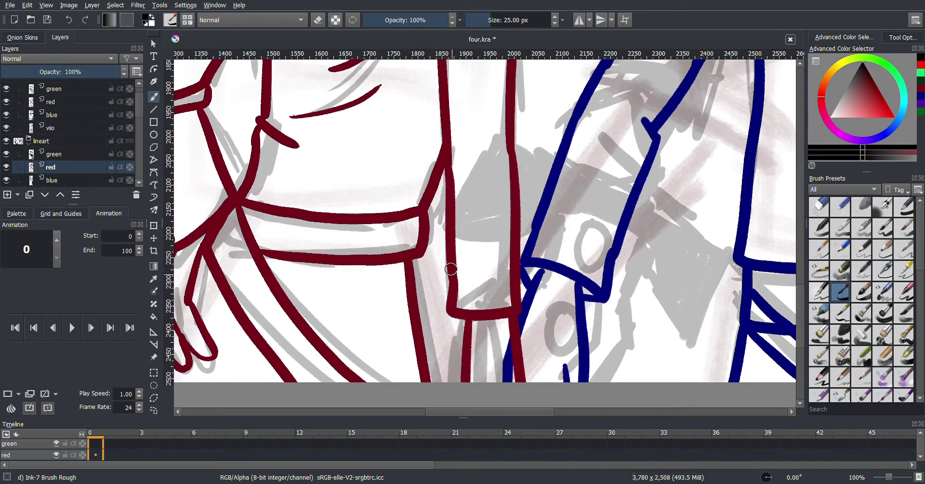
scroll(517, 304, up, 1)
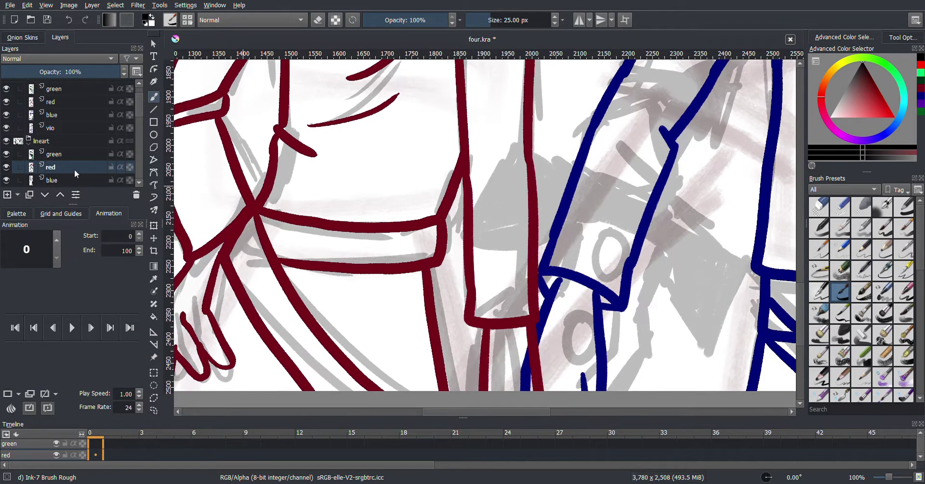
key(ctrl+shift+z)
scroll(443, 137, up, 2)
scroll(438, 145, down, 2)
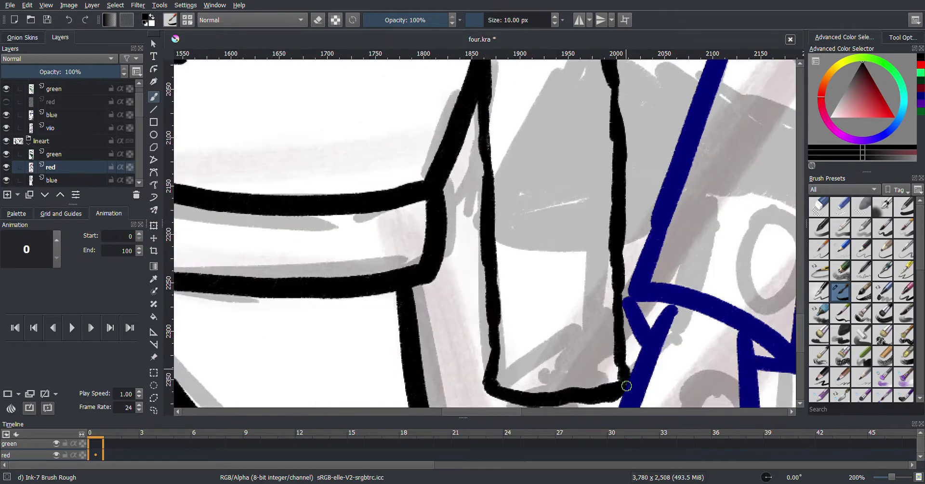
Fill the second figure's sleeves, collar and forehead area with bright red and the tunic with very dark red
key(ctrl+z)
scroll(498, 95, down, 1)
scroll(498, 95, up, 1)
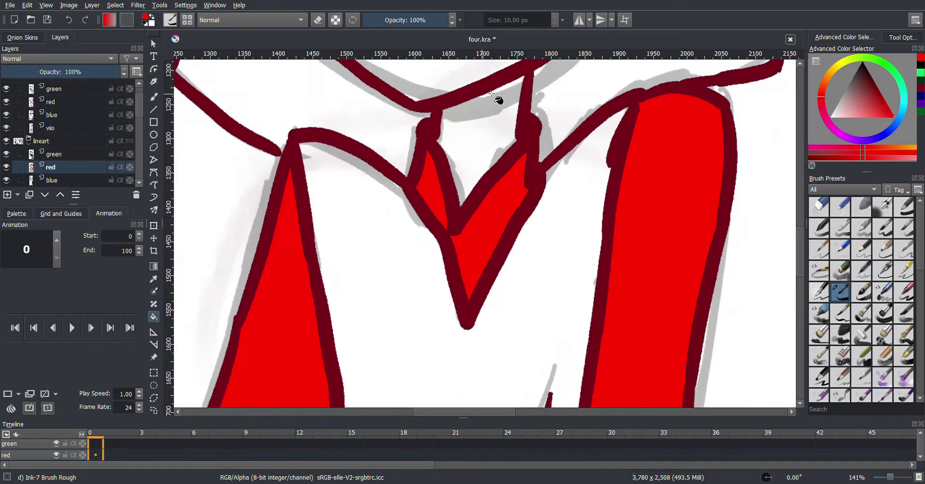
scroll(498, 95, down, 2)
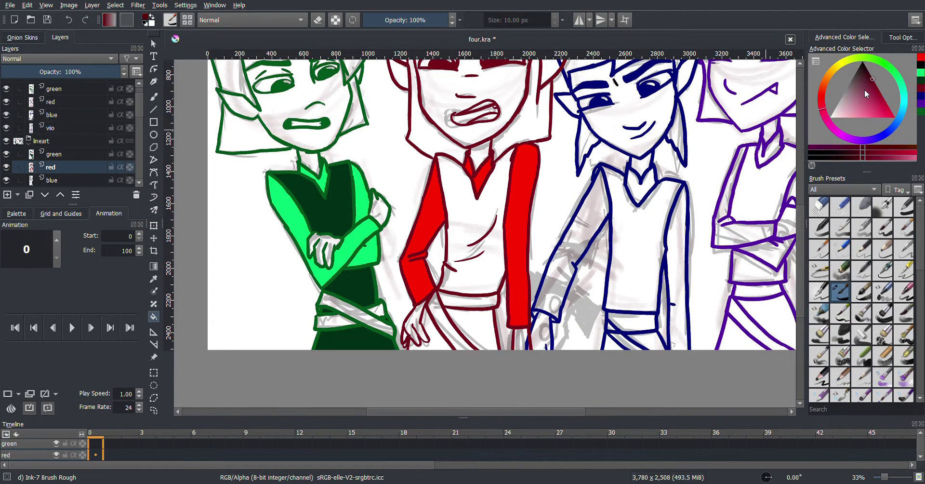
scroll(410, 327, up, 4)
scroll(409, 328, down, 5)
On the lineart group's blue layer, fill the third figure's tunic with navy and the collar, straight sleeve and forehead patch with light blue
key(Page_Down)
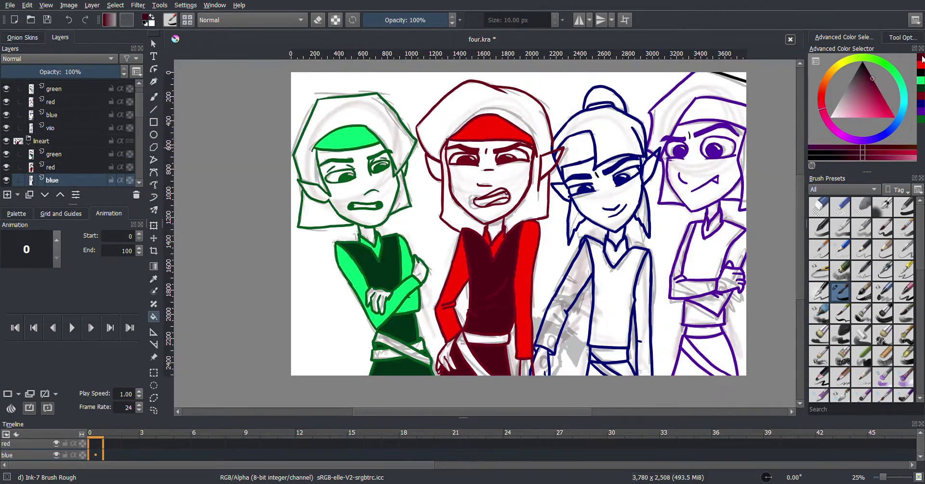
click(901, 125)
key(plus)
scroll(588, 217, down, 1)
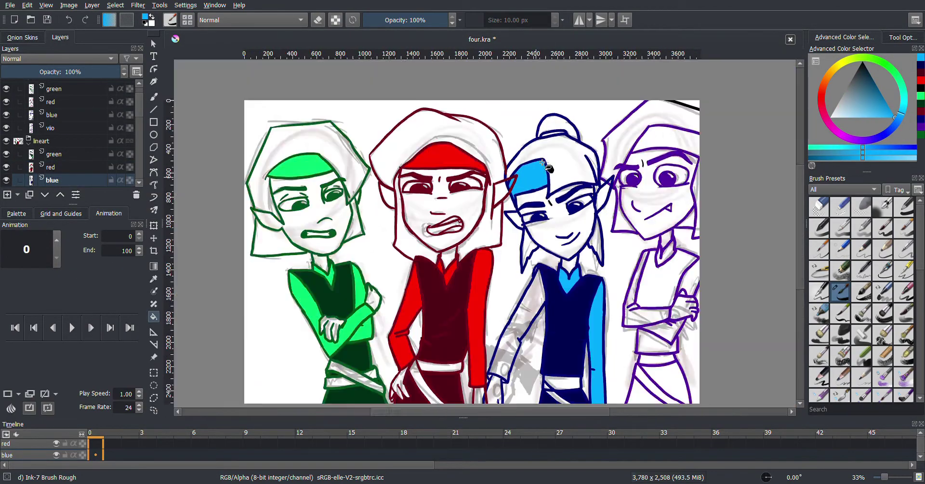
Close the third figure's bent sleeve outline in black with a 10 px brush and fill that sleeve with light blue
scroll(522, 337, up, 5)
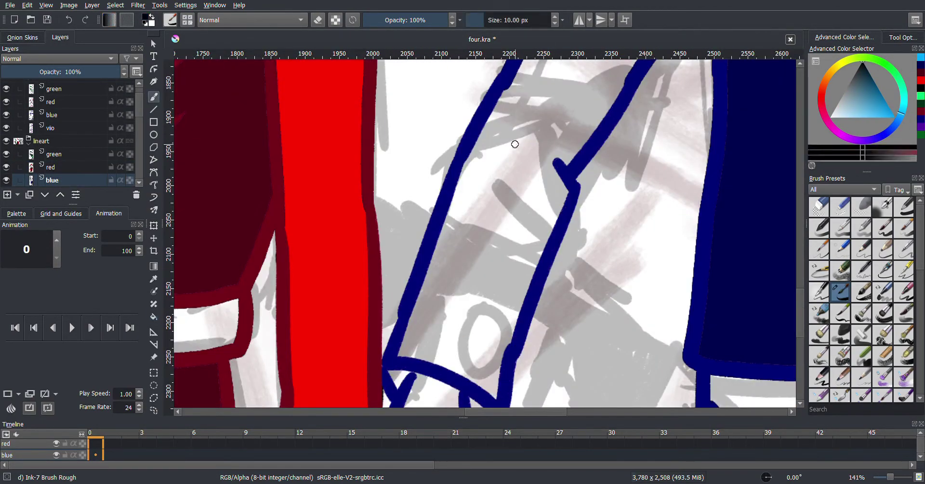
drag(515, 144, 437, 294)
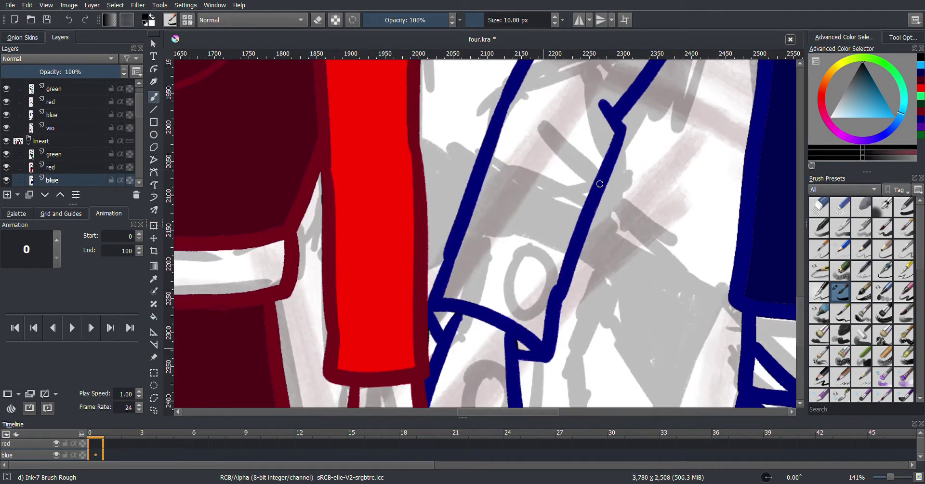
scroll(530, 207, down, 3)
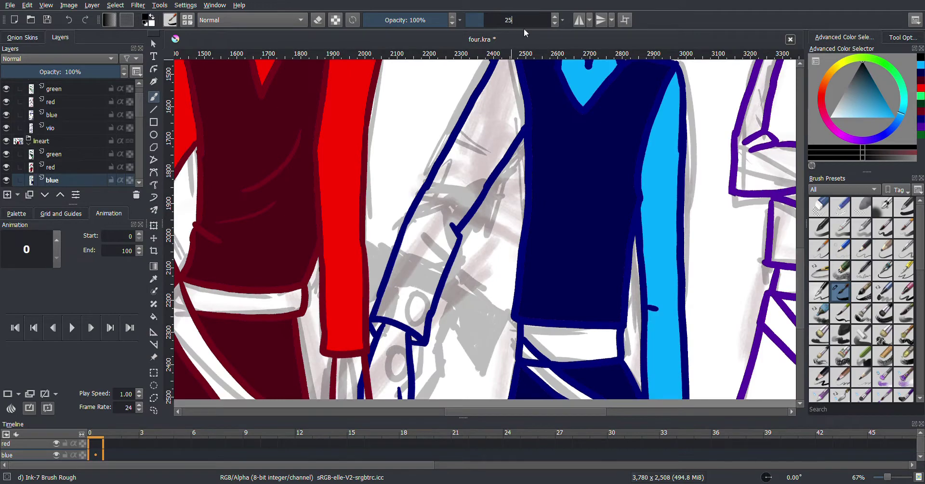
scroll(331, 259, down, 4)
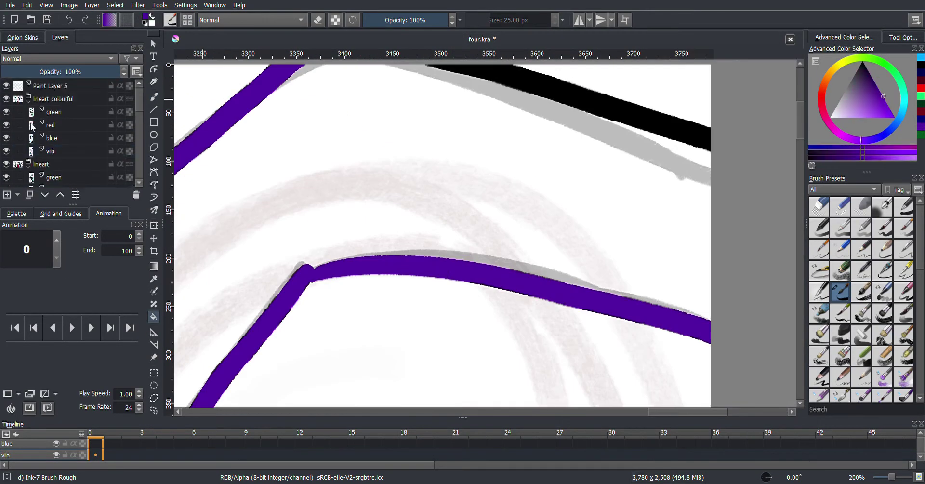
Fill the fourth figure's tunic and forehead area with very dark purple on the lineart group's vio layer
scroll(31, 125, down, 3)
scroll(446, 109, down, 5)
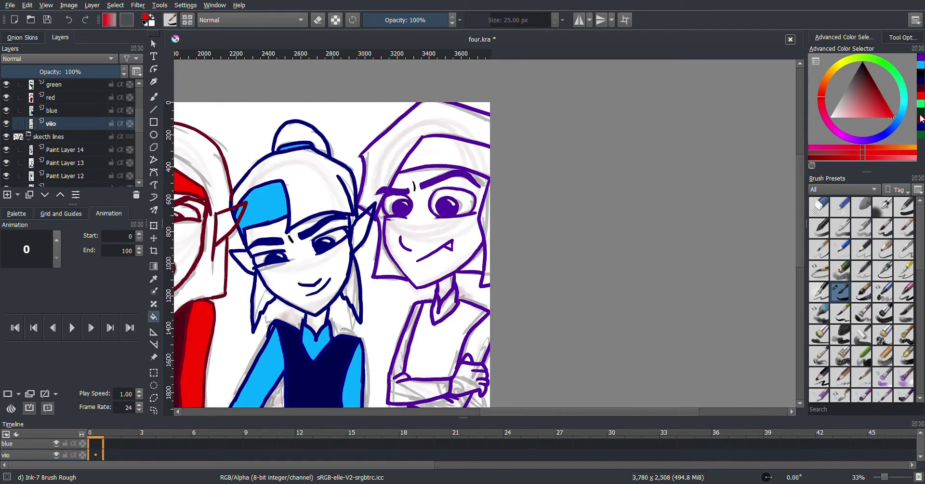
click(874, 143)
click(872, 78)
scroll(523, 224, down, 1)
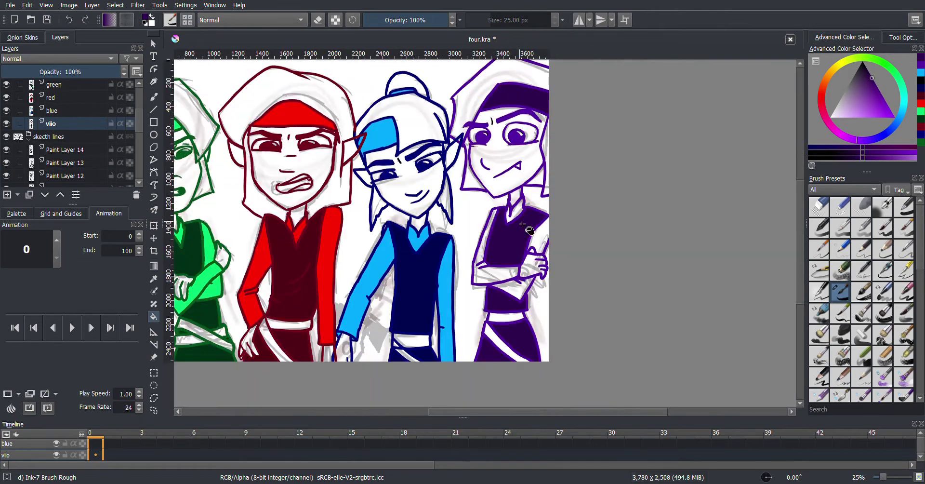
Fill the fourth figure's sleeves, collar and forehead area with bright violet, keeping the tunic very dark purple
scroll(595, 310, up, 5)
scroll(598, 264, down, 6)
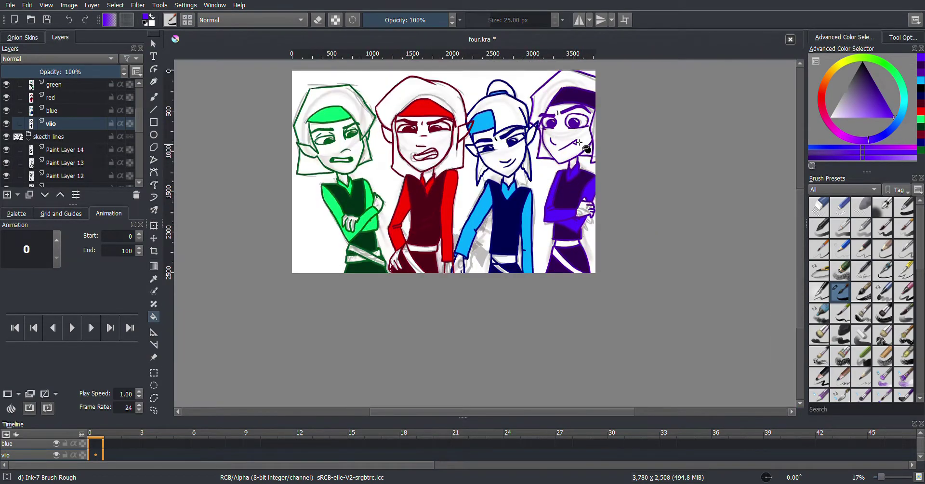
scroll(598, 264, up, 1)
scroll(550, 323, down, 3)
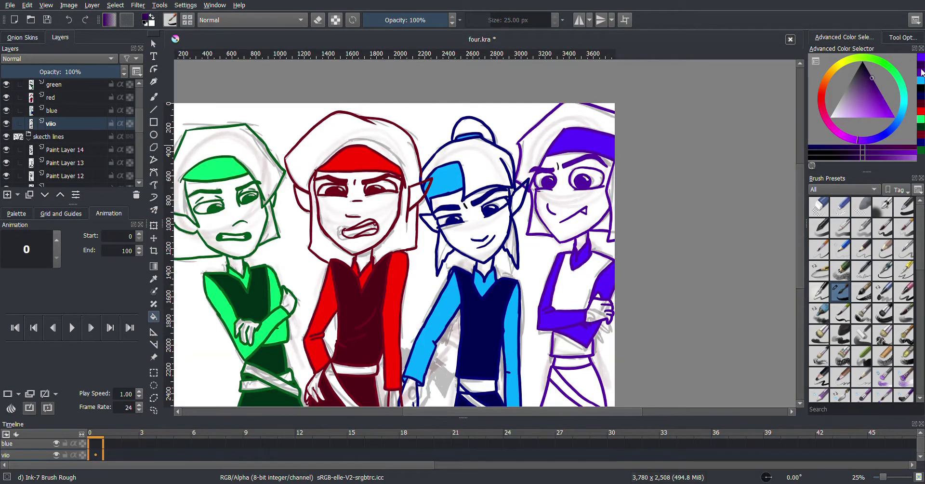
scroll(550, 323, up, 3)
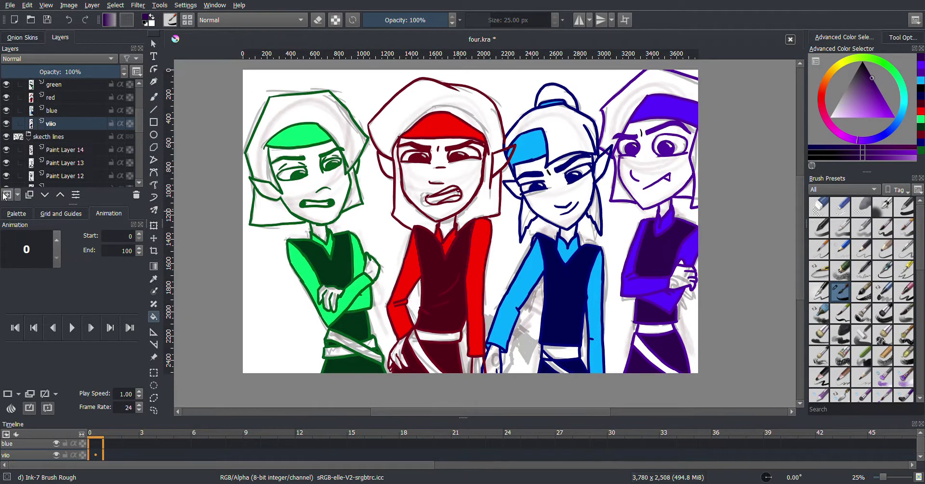
Fill the fourth and third figures' hair with mustard yellow on their own lineart layers, undoing the fill that floods the background
click(836, 65)
click(853, 103)
key(Page_Up)
key(Page_Up)
scroll(788, 114, up, 2)
click(738, 209)
scroll(738, 209, down, 1)
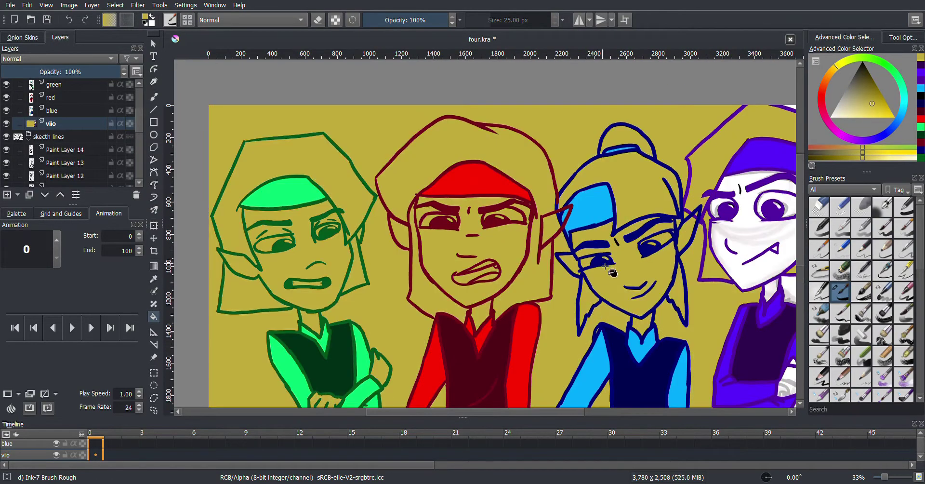
key(ctrl+z)
scroll(441, 296, down, 1)
scroll(448, 280, up, 4)
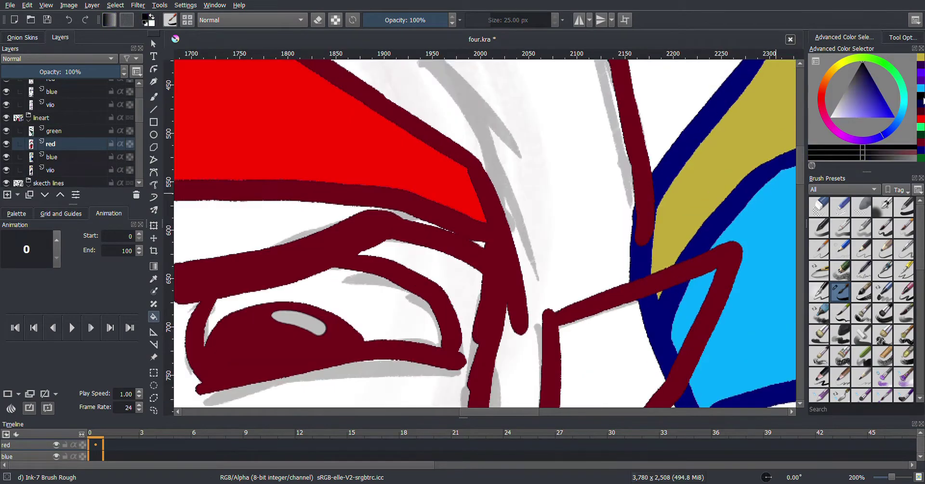
Close the gap in the second figure's hair outline at the shoulder in black and fill the hair with mustard yellow
scroll(453, 261, down, 4)
scroll(453, 261, up, 4)
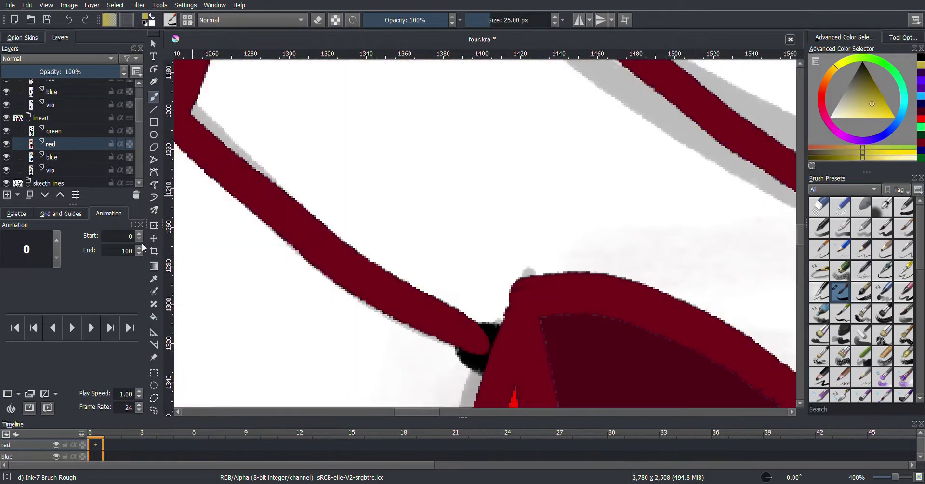
scroll(500, 188, down, 3)
Fill the leftmost figure's hair with mustard yellow on the lineart group's green layer
key(Page_Up)
click(500, 189)
scroll(500, 189, down, 2)
scroll(500, 189, up, 1)
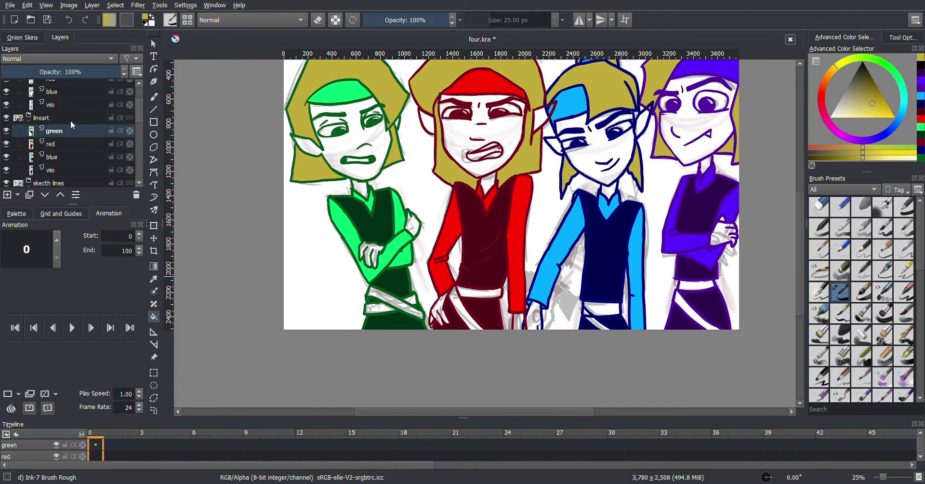
Fill the inside of the second figure's mouth with very dark red and the tongue with bright red on the red layer
scroll(506, 217, up, 3)
key(Page_Down)
ctrl+click(556, 187)
scroll(555, 186, down, 3)
scroll(555, 186, up, 4)
ctrl+click(407, 252)
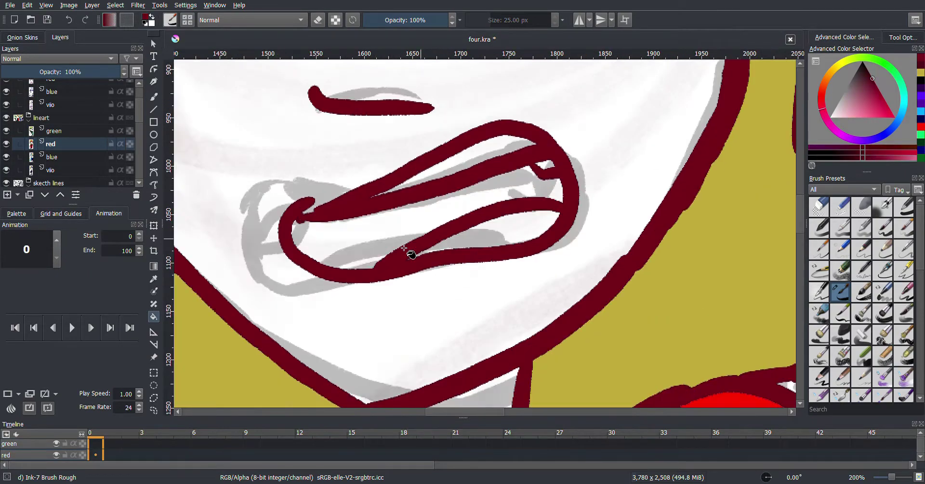
click(406, 252)
scroll(407, 252, down, 5)
Add a group named textures at the top of the layer stack and create a paint layer inside it
key(b)
key(Page_Up)
key(Page_Up)
key(Page_Up)
key(Page_Up)
key(Page_Up)
key(Page_Up)
key(Page_Up)
key(Page_Up)
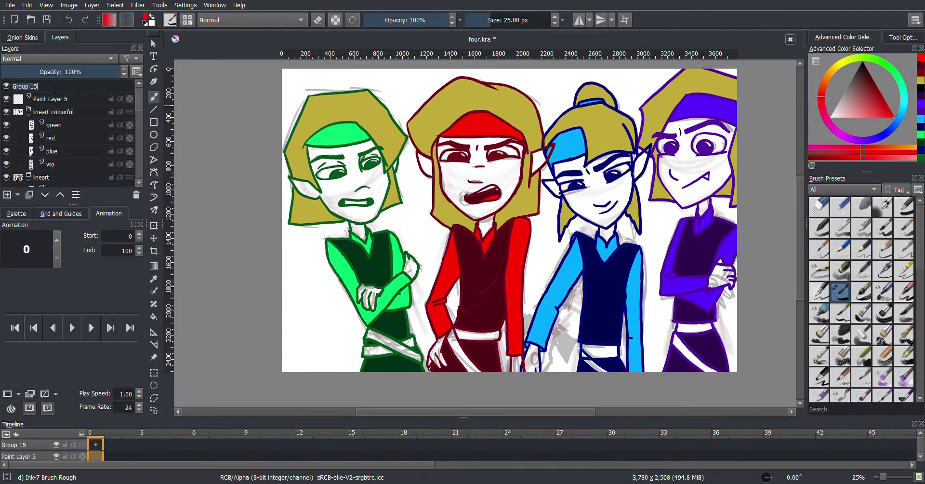
Paint pale yellow highlights on the leftmost figure's hair with the Bristles-3 Large Smooth brush at 110 px
click(859, 110)
scroll(863, 289, down, 3)
click(884, 231)
scroll(433, 116, up, 2)
mouse_move(381, 113)
mouse_down()
mouse_move(481, 114)
mouse_move(512, 146)
mouse_up()
scroll(371, 128, right, 5)
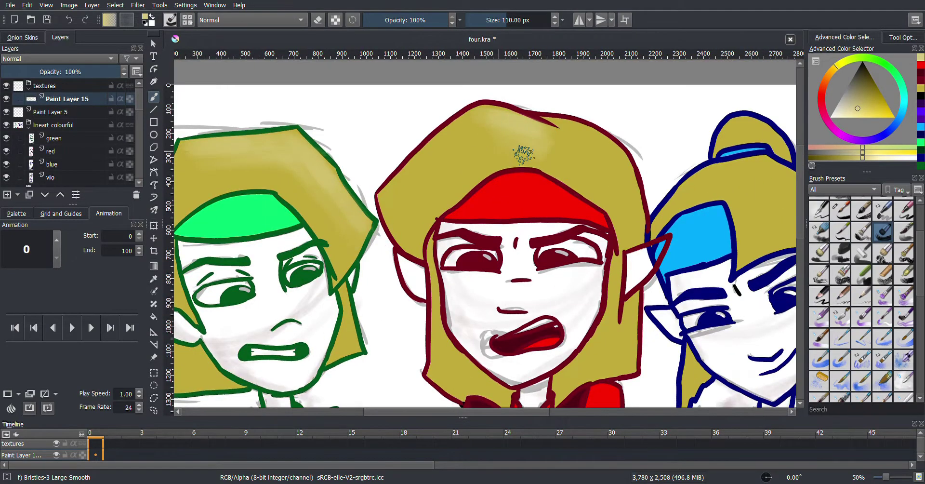
Paint pale yellow highlights across the hair of the other three figures with the same bristle brush
scroll(581, 176, right, 5)
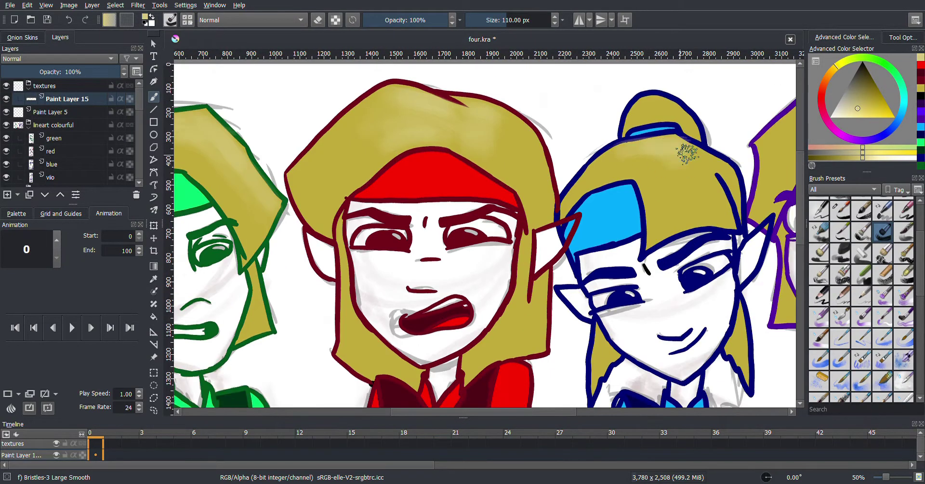
scroll(675, 149, right, 5)
scroll(633, 167, down, 2)
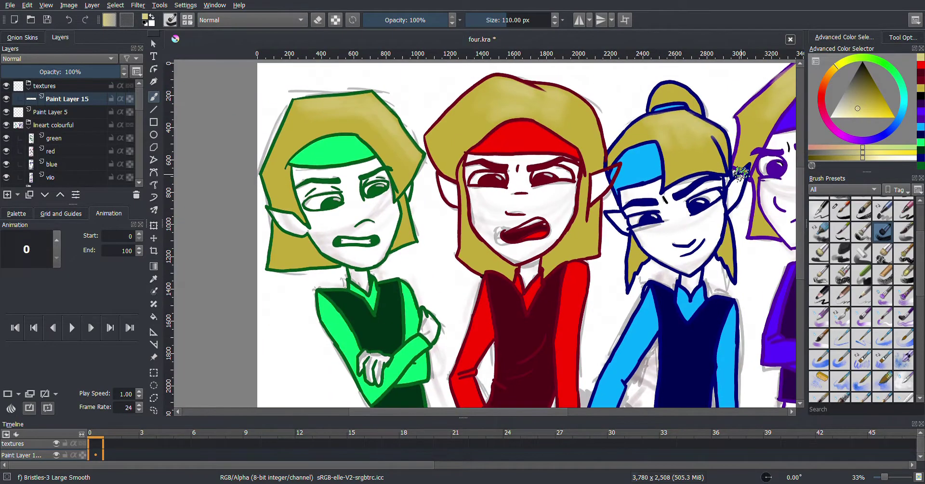
On a new textures layer, shade the leftmost figure's lower hair and the hair edge around the face dark olive, erasing overspill
scroll(625, 124, up, 2)
mouse_move(290, 135)
mouse_down()
mouse_move(338, 188)
mouse_move(299, 193)
mouse_up()
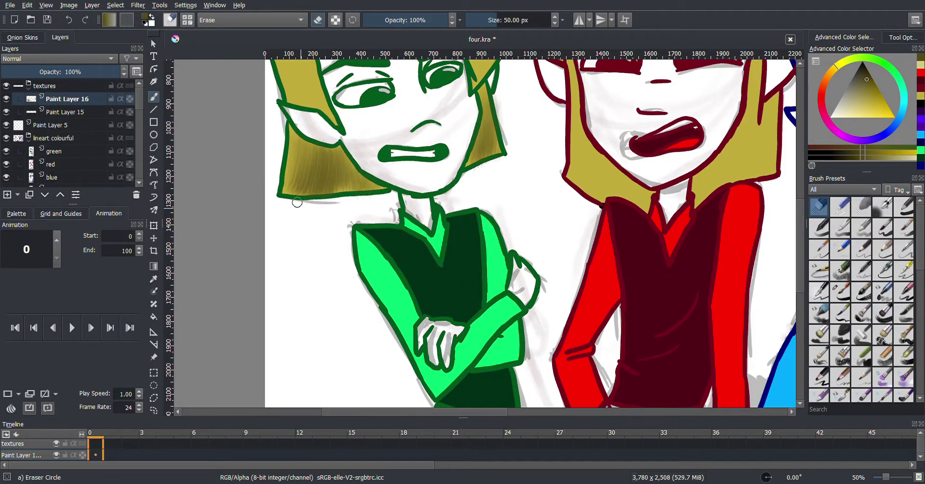
scroll(405, 132, up, 3)
drag(404, 133, 482, 144)
drag(376, 128, 434, 121)
drag(371, 160, 373, 251)
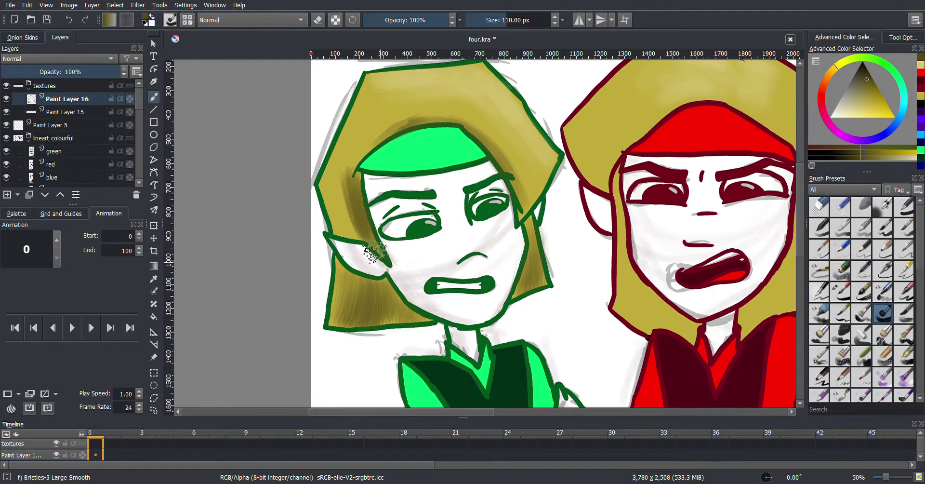
Shade the second figure's hair beside the face with dark olive at 110 px and erase the overspill on the neck and clothes
scroll(434, 216, down, 3)
click(883, 312)
scroll(530, 193, up, 1)
drag(487, 135, 497, 231)
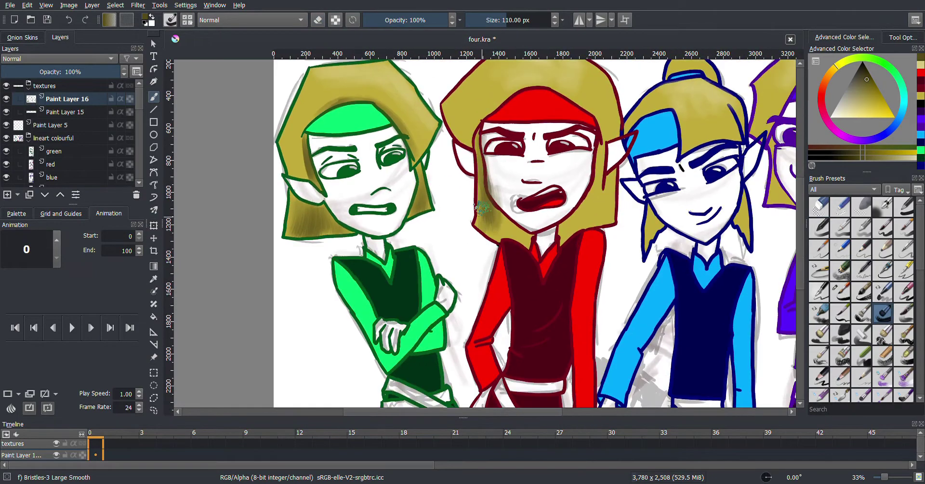
drag(554, 149, 593, 221)
key(e)
scroll(472, 107, up, 2)
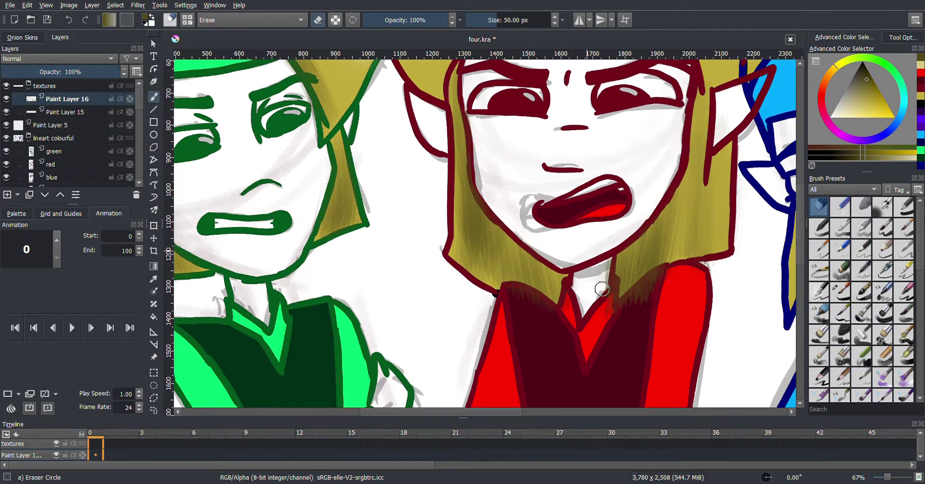
key(e)
Shade the third figure's fringe and side strands with dark olive and erase the overspill
scroll(502, 315, down, 1)
scroll(545, 193, right, 5)
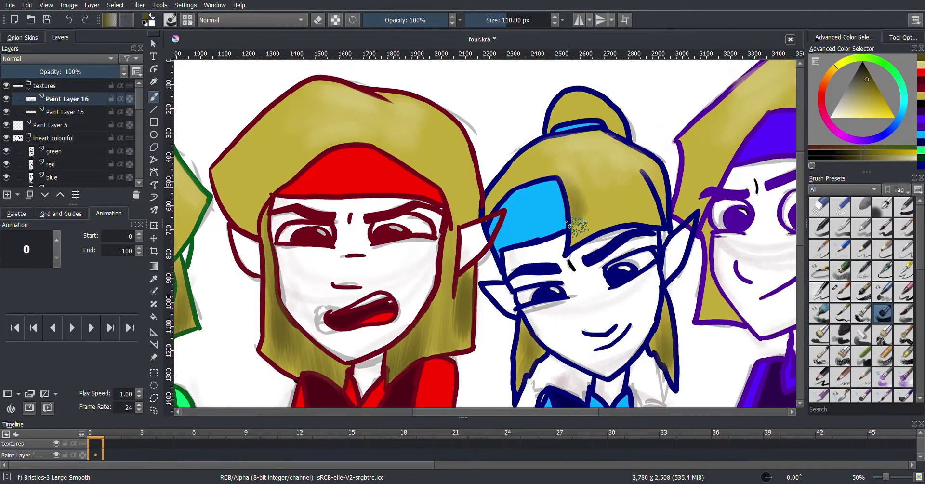
key(e)
scroll(545, 193, up, 3)
Shade the fourth figure's hair along the forehead band and beside the face with dark olive, erasing overspill below the hair
scroll(545, 193, right, 3)
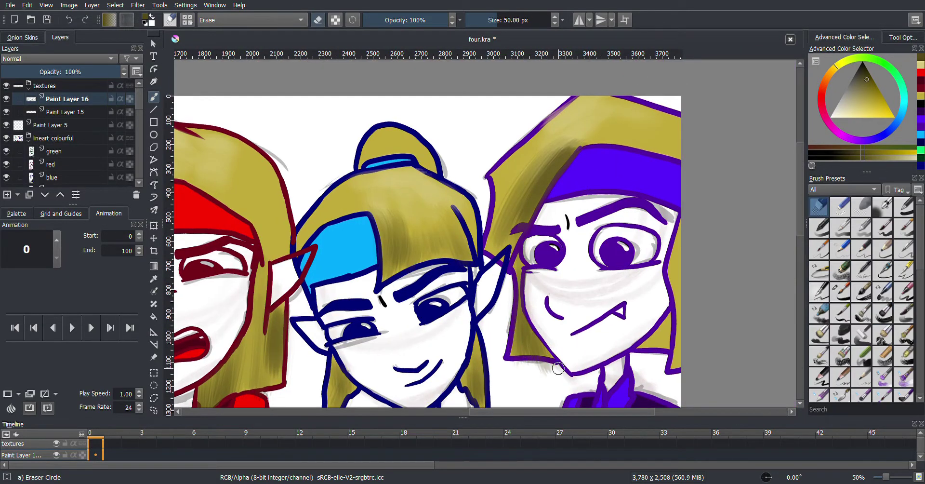
key(e)
scroll(579, 184, down, 2)
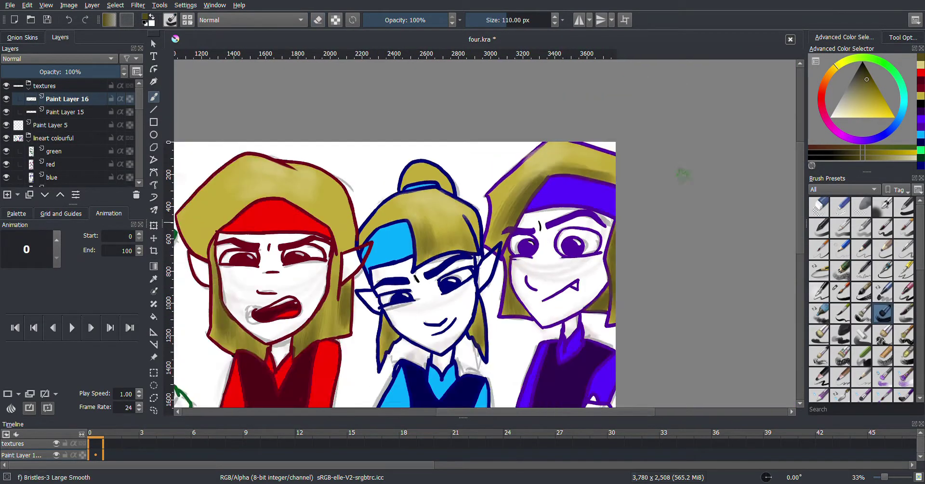
Add another paint layer to the textures group and a separate top layer named pallettesssss
scroll(413, 175, down, 1)
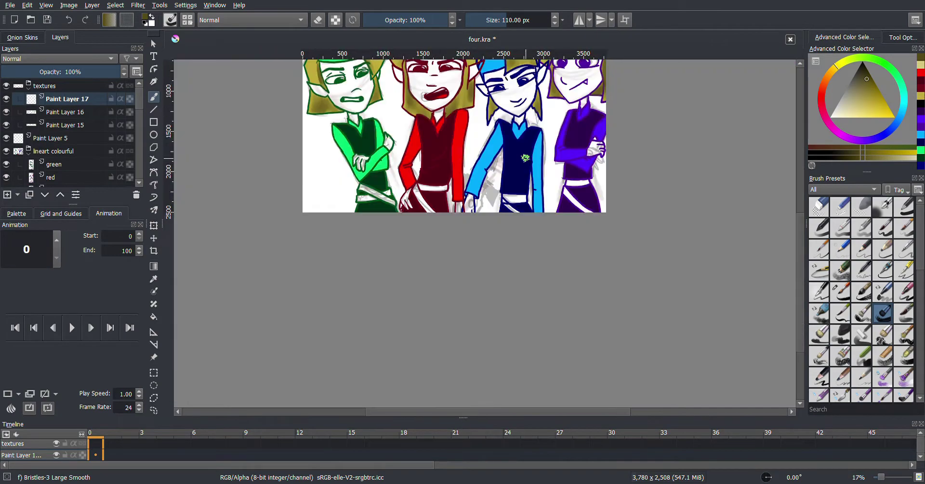
key(Insert)
double_click(52, 87)
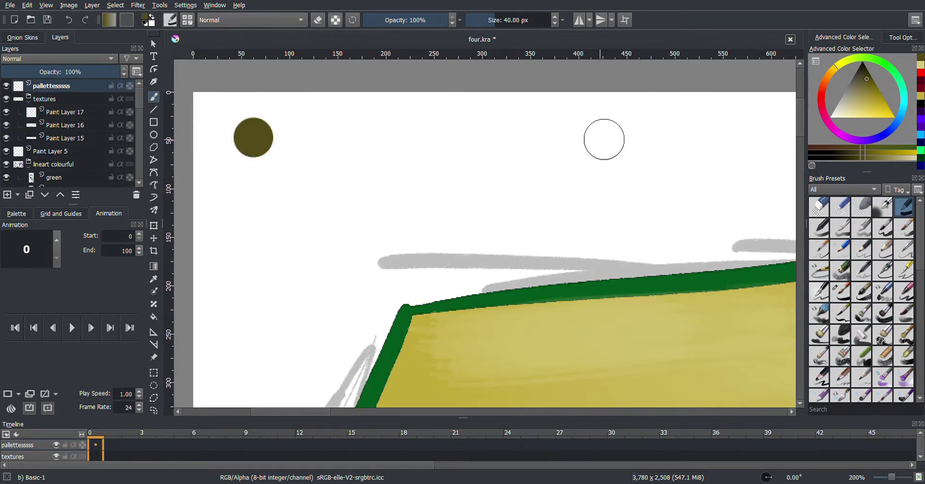
Add 40 px colour swatches above the figures on the pallettesssss layer, covering the hair, red, maroon, violet, navy, green, light blue and black tones
click(310, 135)
click(334, 191)
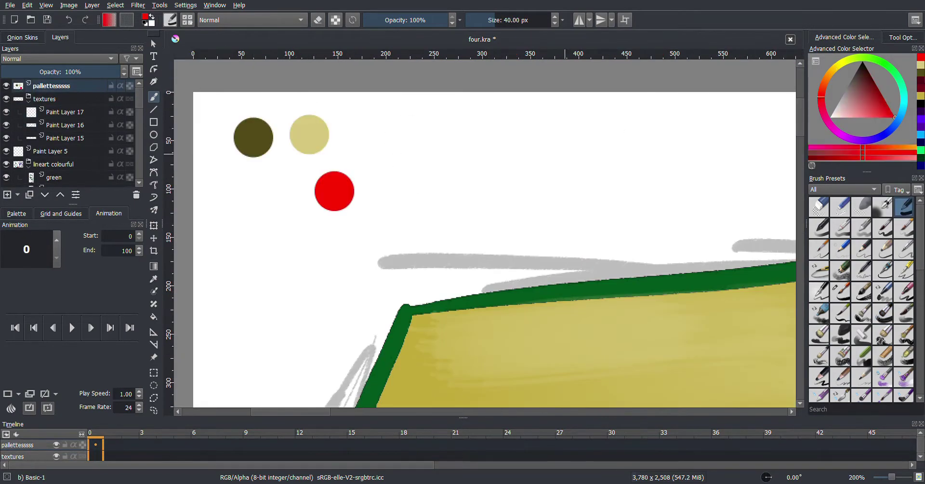
click(371, 143)
click(517, 144)
click(562, 208)
click(657, 128)
click(673, 213)
click(746, 192)
click(720, 140)
click(787, 115)
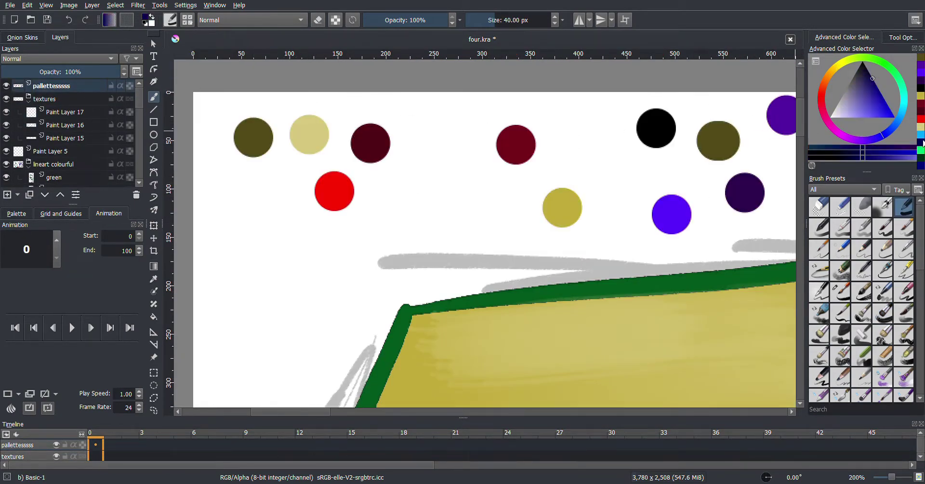
click(531, 162)
click(633, 176)
scroll(421, 162, down, 1)
click(920, 161)
click(516, 195)
scroll(482, 236, down, 3)
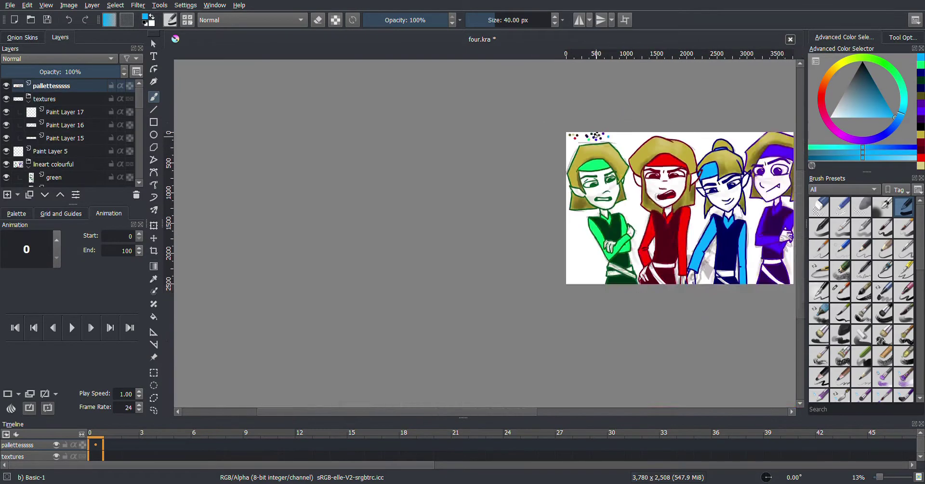
Hide the pallettesssss layer, paint the third figure's belt dark brown on Paint Layer 17 with Chalk Grainy at 90 px, and erase overspill
scroll(482, 236, up, 1)
click(6, 86)
click(65, 111)
click(904, 314)
click(874, 82)
scroll(593, 289, up, 4)
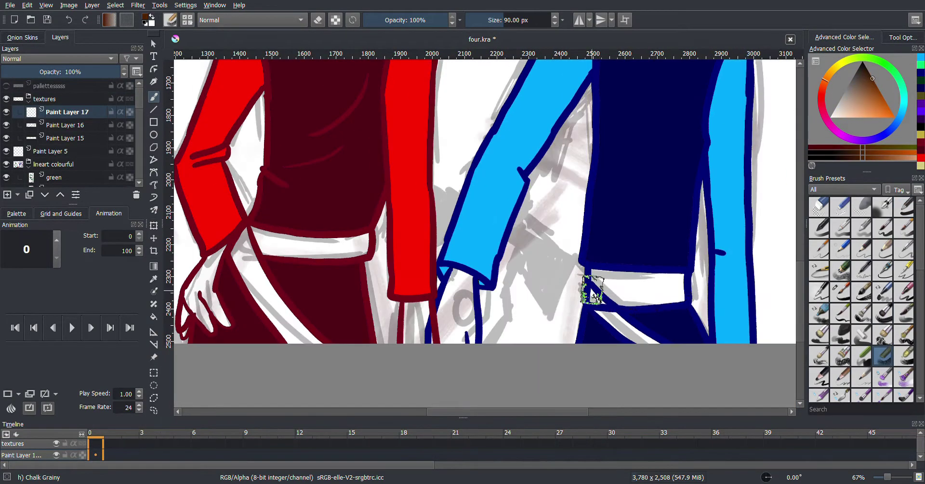
mouse_move(586, 287)
mouse_down()
mouse_move(636, 279)
mouse_move(604, 289)
mouse_move(626, 338)
mouse_up()
scroll(596, 371, up, 1)
drag(596, 371, 370, 212)
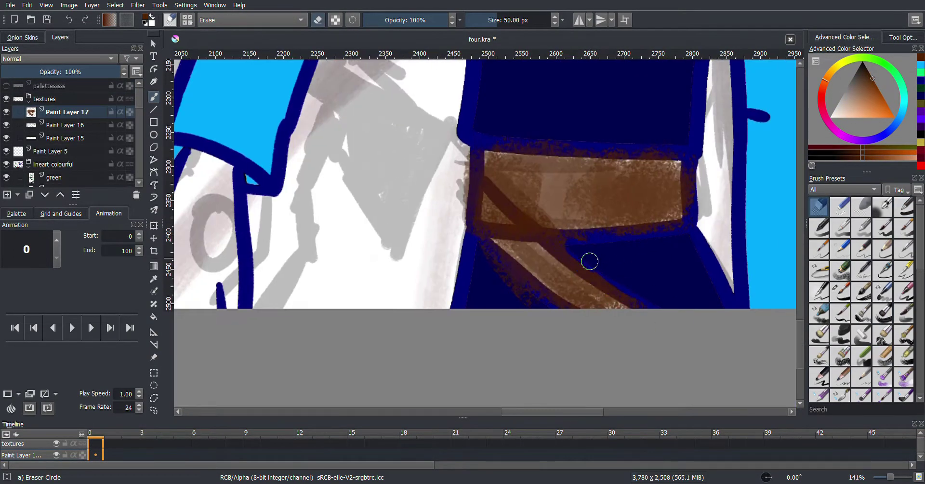
Move Paint Layer 17 down the layer stack to sit between the lineart group and the skecth lines group
scroll(554, 196, down, 5)
click(44, 195)
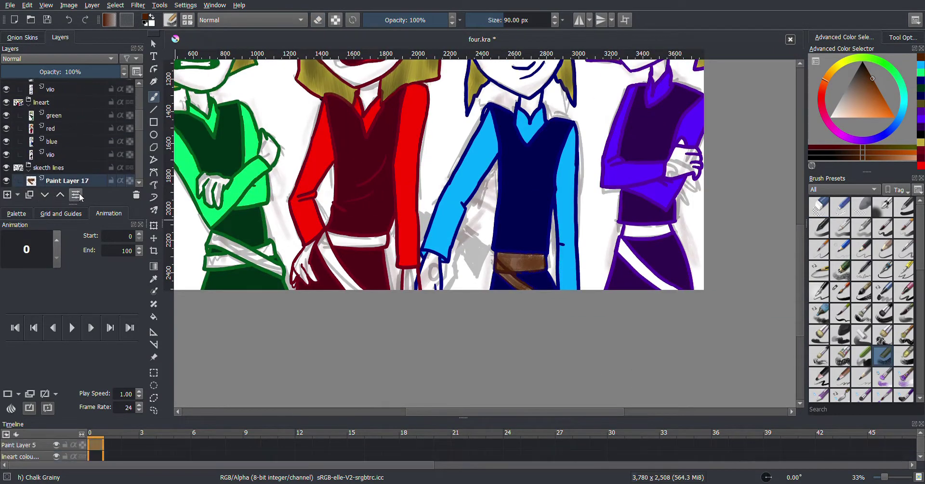
click(45, 195)
Paint the belts and sashes of the fourth, second and first figures dark brown with Chalk Grainy at 90 px
scroll(482, 236, up, 2)
drag(589, 296, 423, 174)
drag(624, 116, 704, 116)
drag(605, 137, 690, 234)
drag(418, 201, 519, 227)
drag(183, 153, 520, 206)
drag(454, 206, 518, 309)
mouse_move(458, 207)
mouse_down()
mouse_move(471, 265)
mouse_move(559, 212)
mouse_up()
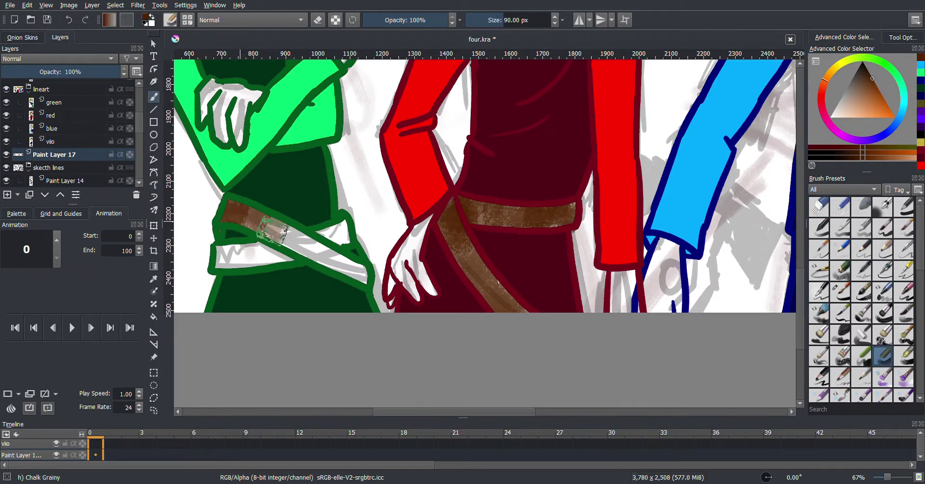
drag(282, 230, 337, 241)
scroll(337, 241, down, 3)
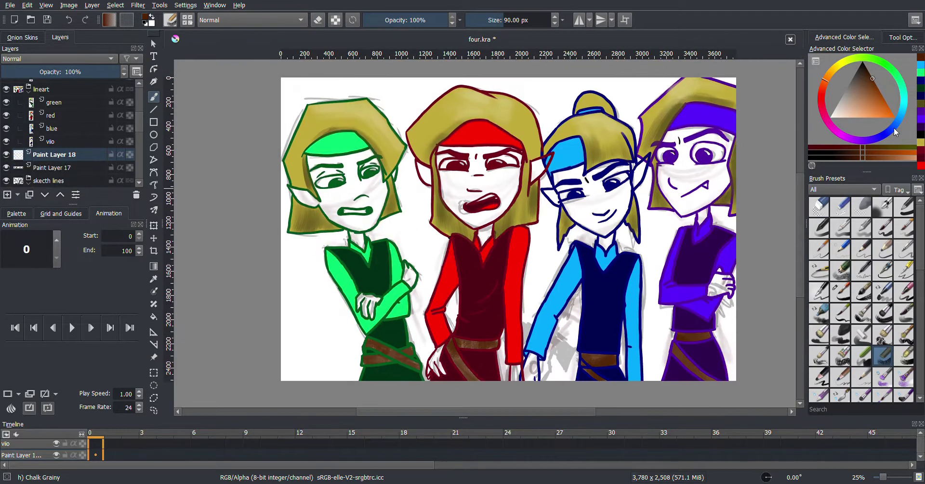
Speckle brown freckles on the figures' faces on Paint Layer 18 with the Texture Splat brush at 135 px
scroll(863, 299, down, 5)
click(819, 351)
scroll(723, 174, up, 1)
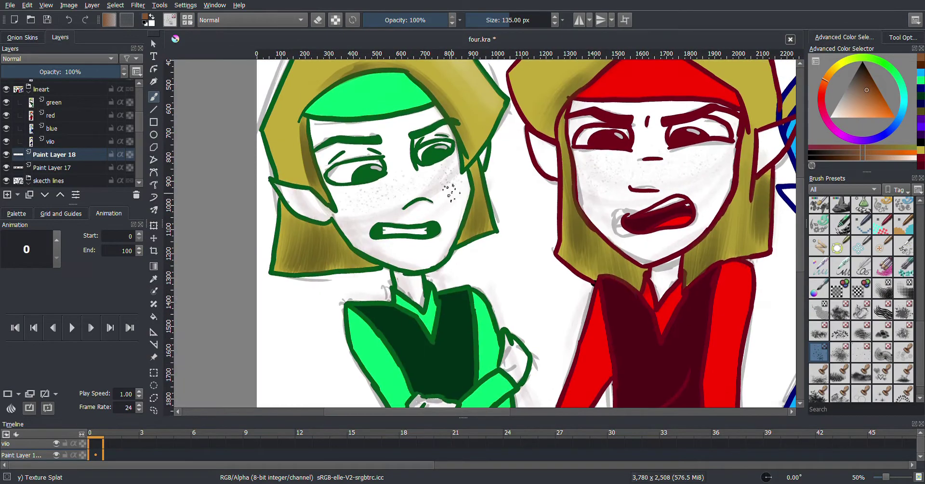
scroll(462, 232, down, 2)
Create a group named shade above the textures group and add a paint layer inside it
click(68, 111)
scroll(656, 105, up, 3)
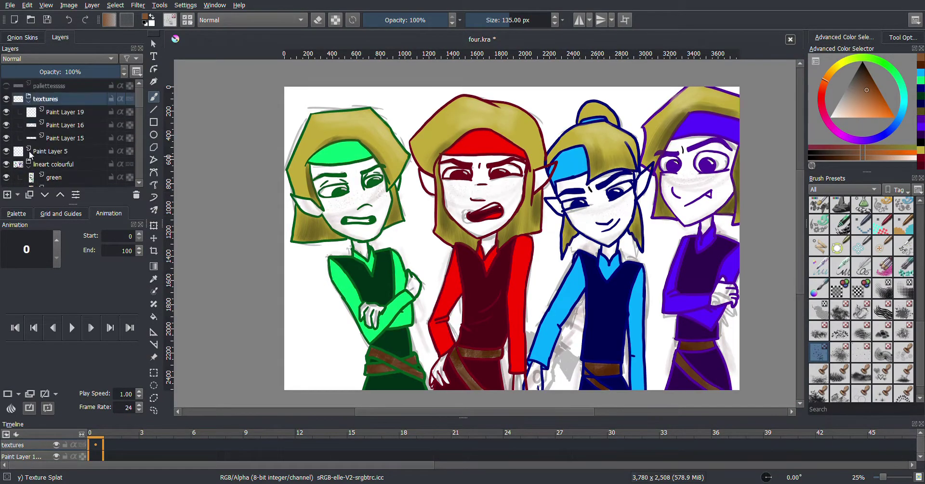
key(Insert)
scroll(862, 299, up, 5)
Shade the fourth figure's face and neck dark violet with Airbrush Soft at 162.29 px and erase the overspill
click(869, 99)
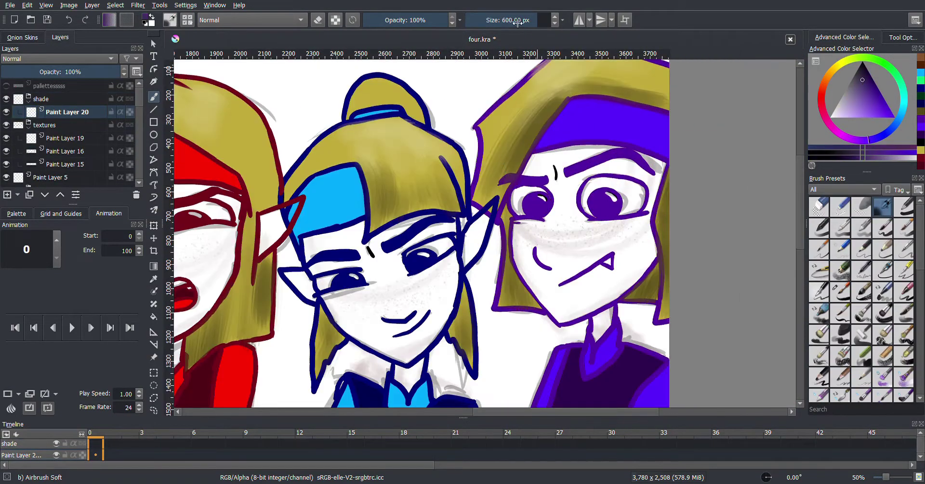
drag(517, 21, 511, 22)
mouse_move(540, 154)
mouse_down()
mouse_move(612, 159)
mouse_move(661, 183)
mouse_move(578, 308)
mouse_move(585, 279)
mouse_up()
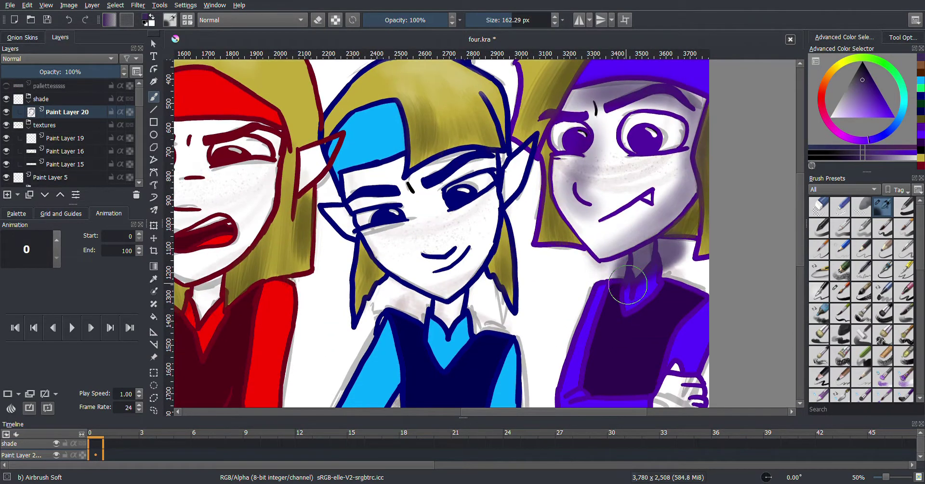
drag(597, 299, 621, 260)
scroll(646, 217, up, 6)
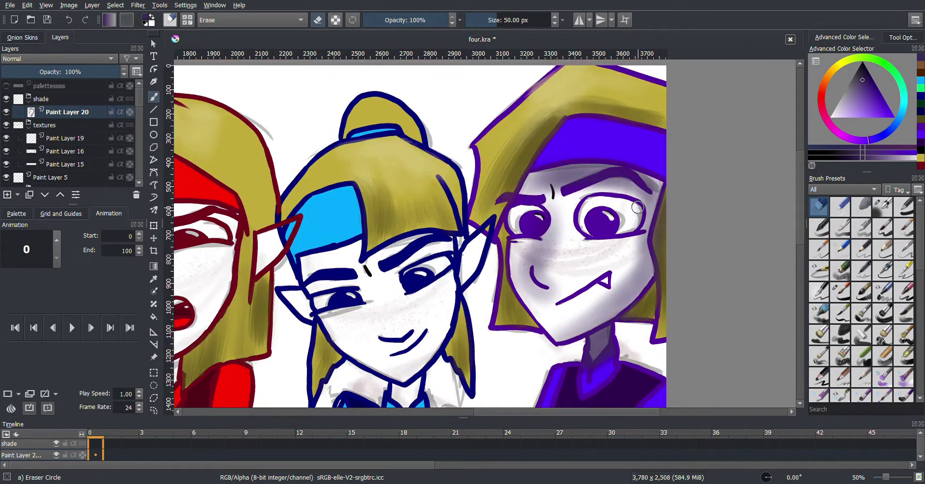
Shade the fourth figure's sleeves, tunic and hand with the violet airbrush and erase the overspill
key(/)
scroll(687, 139, down, 5)
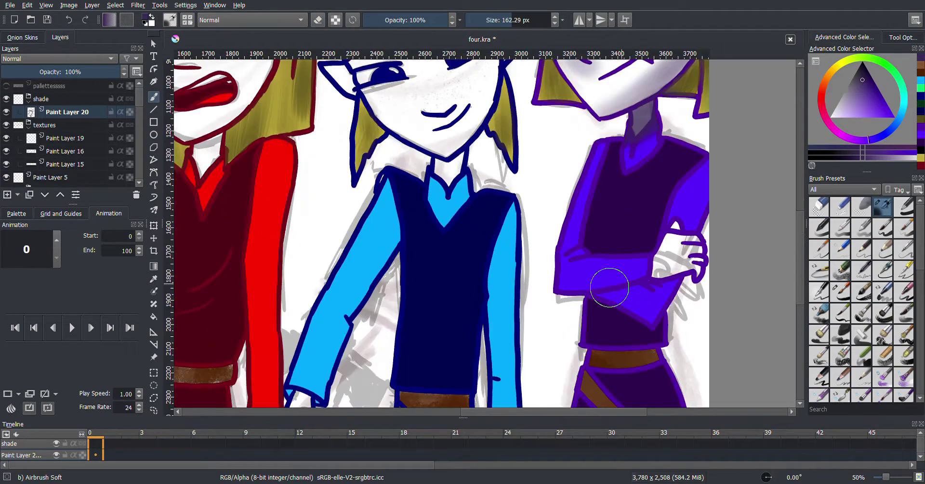
scroll(582, 334, up, 5)
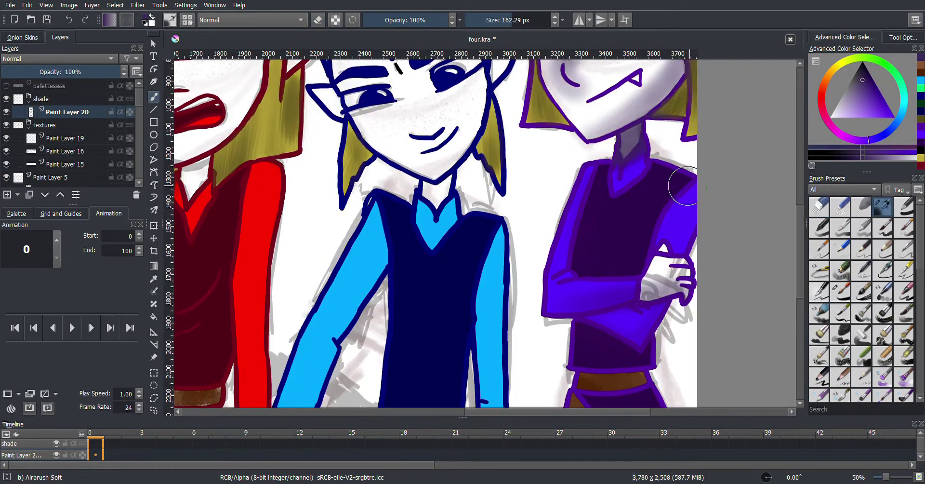
scroll(627, 241, down, 2)
scroll(655, 235, left, 2)
scroll(655, 235, right, 2)
key(/)
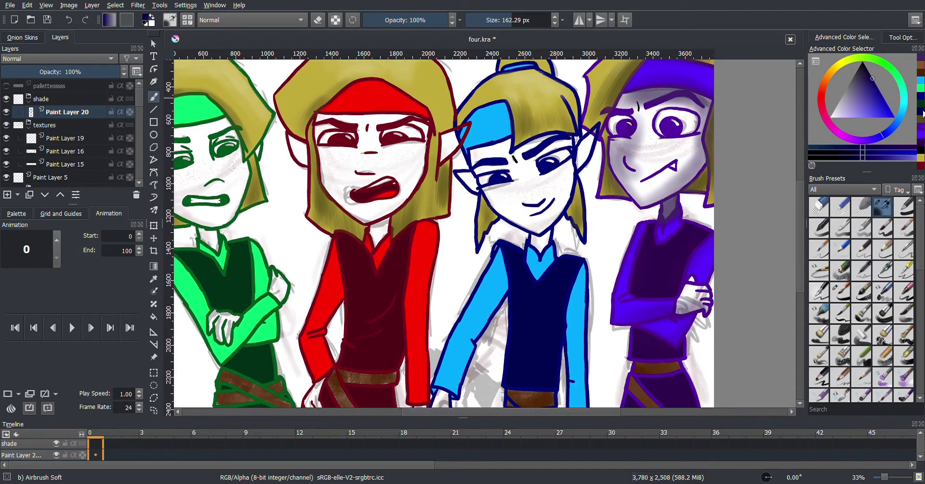
Shade the third figure's face, neck and headband with navy on a new layer in the shade group, erasing overspill
key(ctrl+plus)
key(/)
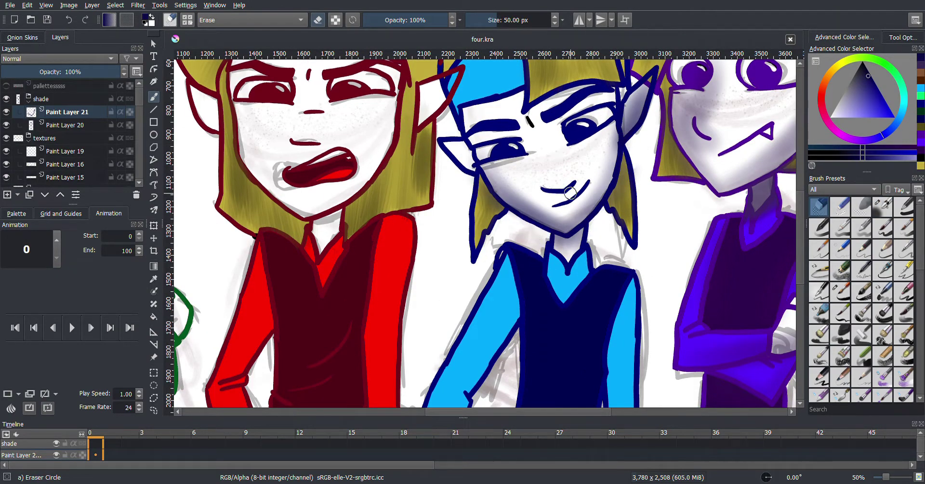
key(/)
scroll(544, 195, up, 3)
scroll(538, 197, right, 2)
scroll(553, 206, left, 3)
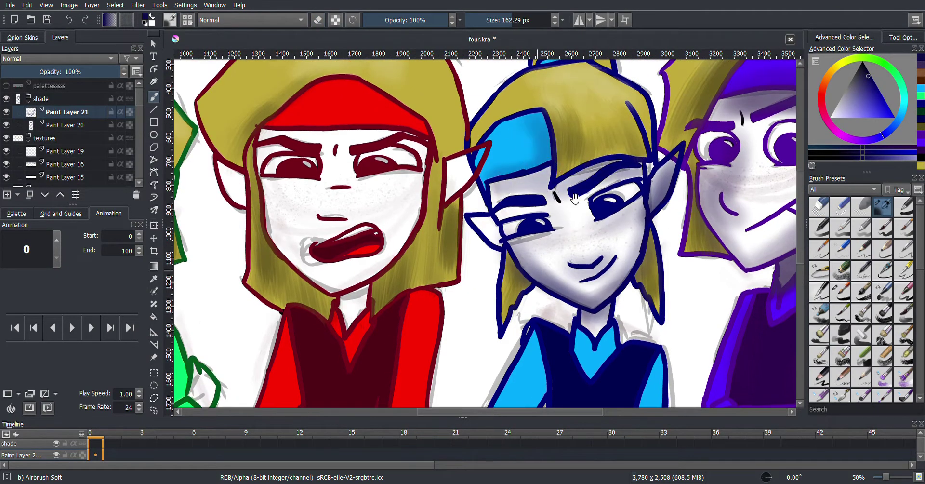
Shade the third figure's sleeves, collar and hand with the navy airbrush at 162.29 px and erase the overspill
scroll(530, 212, down, 10)
key(/)
key(/)
scroll(546, 221, up, 8)
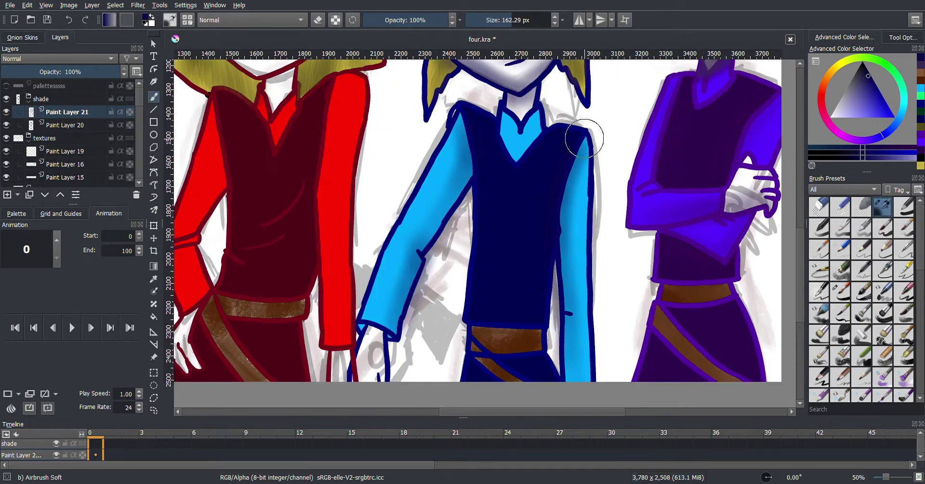
key(ctrl+minus)
scroll(476, 317, down, 6)
scroll(476, 318, up, 4)
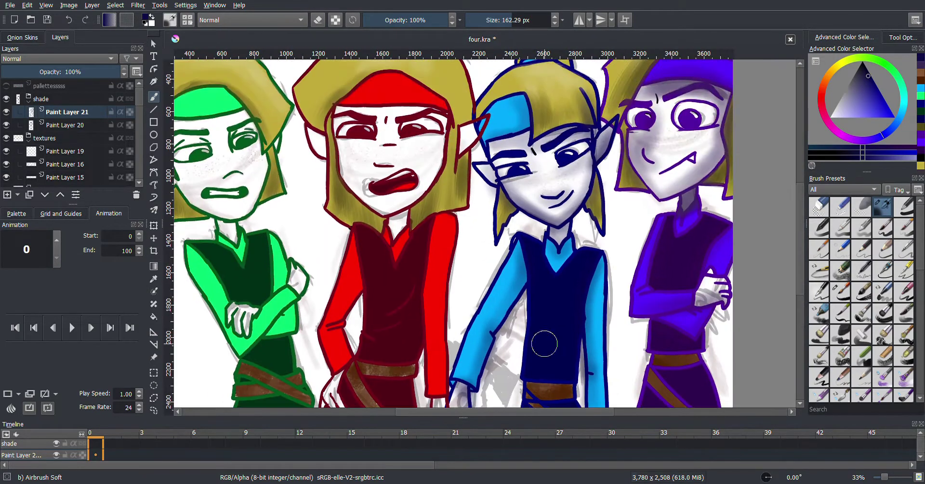
Shade the second figure's face and headband with dark red on another new layer in the shade group
drag(871, 101, 881, 96)
scroll(423, 188, up, 2)
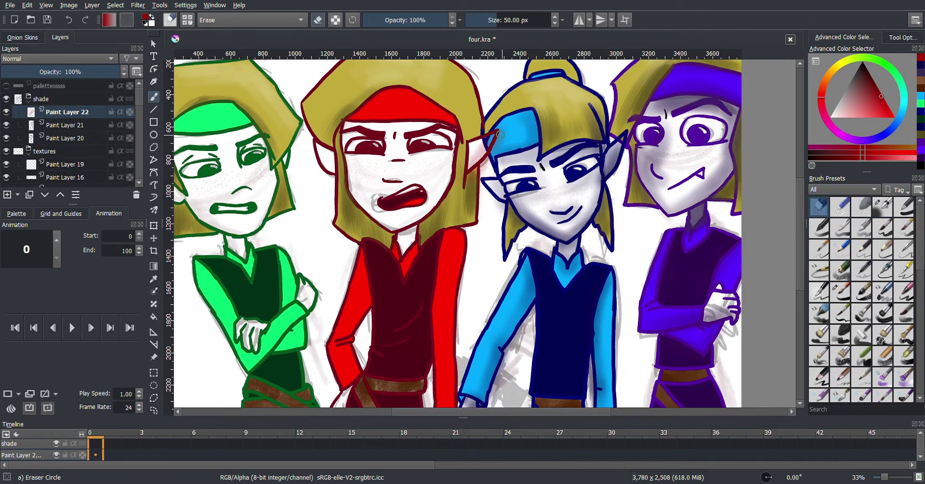
scroll(423, 188, left, 3)
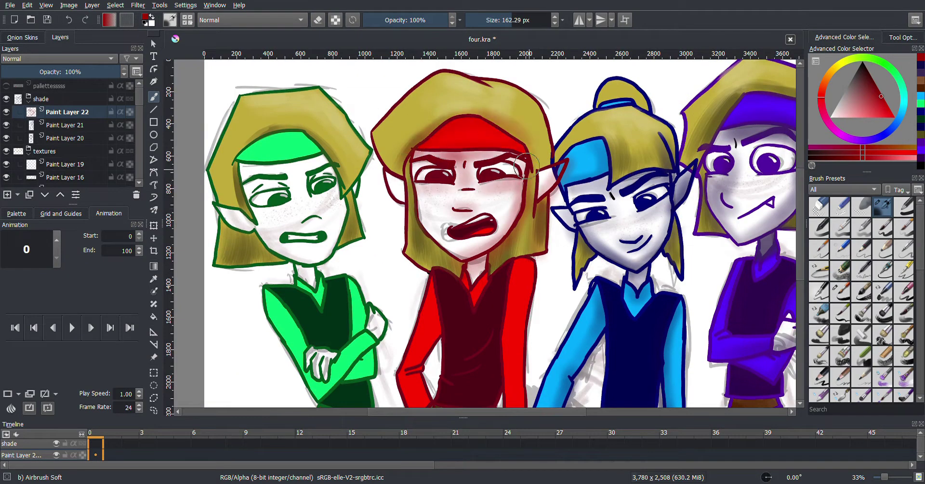
Shade the second figure's sleeves, collar and hands with the dark red airbrush at 162.29 px
scroll(527, 166, down, 5)
scroll(480, 227, left, 2)
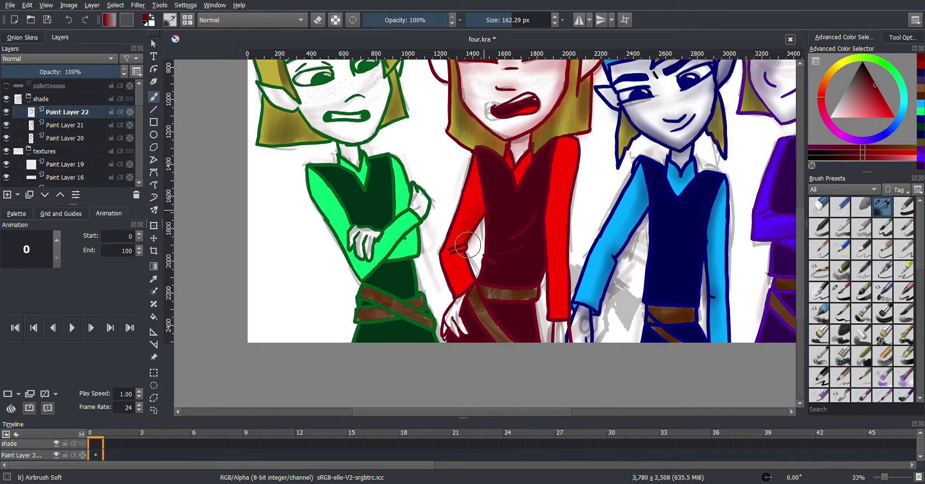
scroll(470, 336, down, 2)
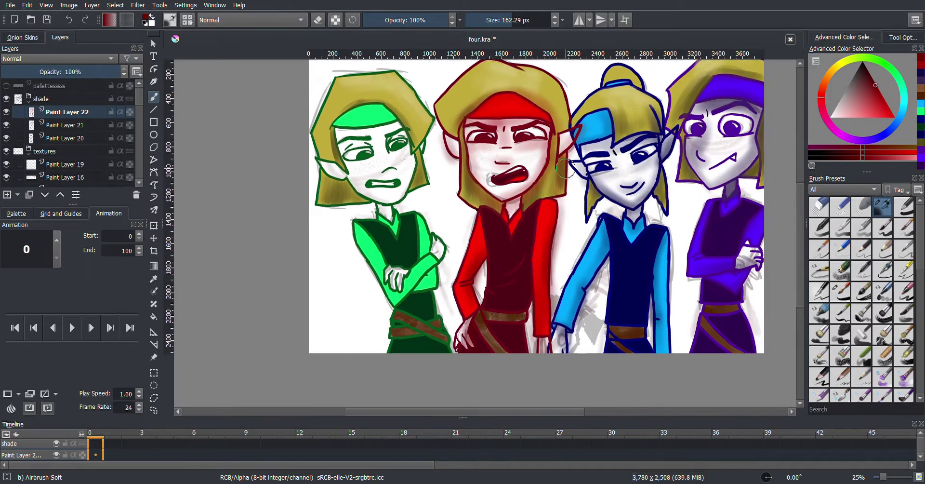
key(e)
Shade the first figure's headband and face with dark green on a further new layer in the shade group
key(Insert)
ctrl+click(359, 114)
scroll(315, 174, up, 1)
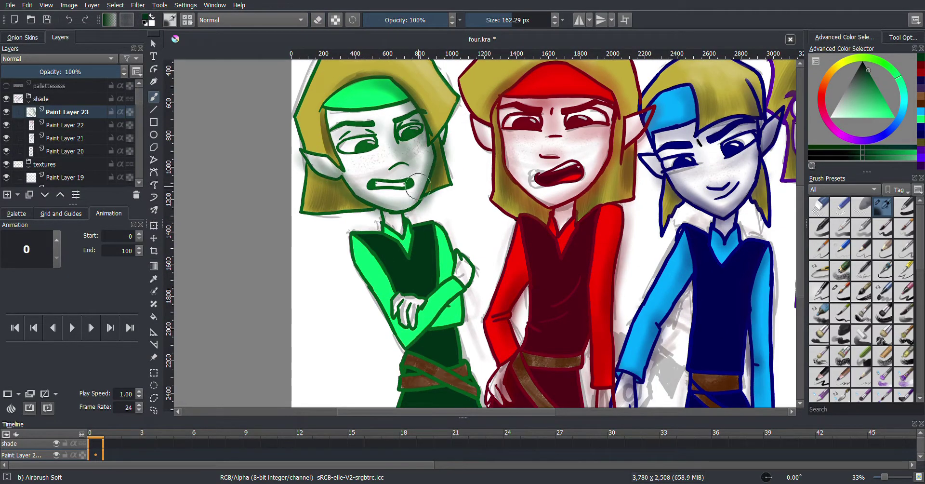
Shade the first figure's sleeves, collar and hands with the dark green airbrush at 162.29 px
scroll(443, 212, down, 2)
scroll(443, 212, left, 1)
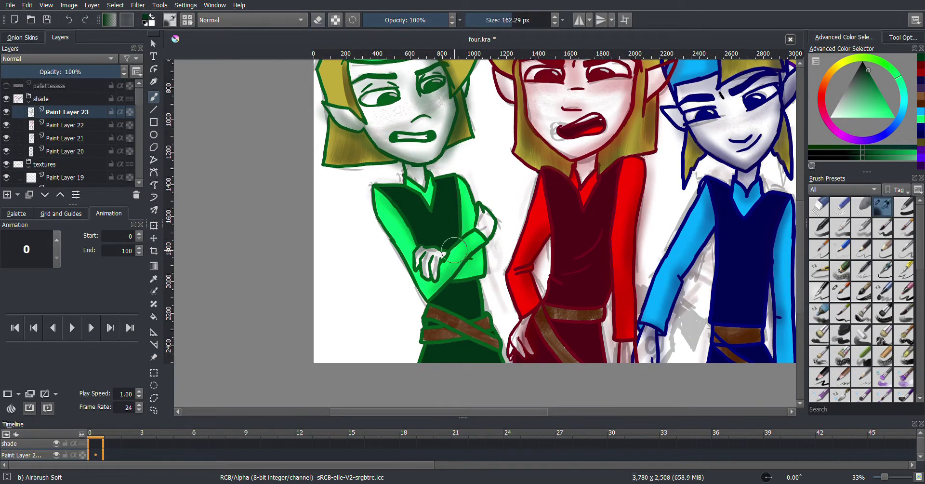
scroll(500, 250, down, 2)
scroll(544, 122, down, 2)
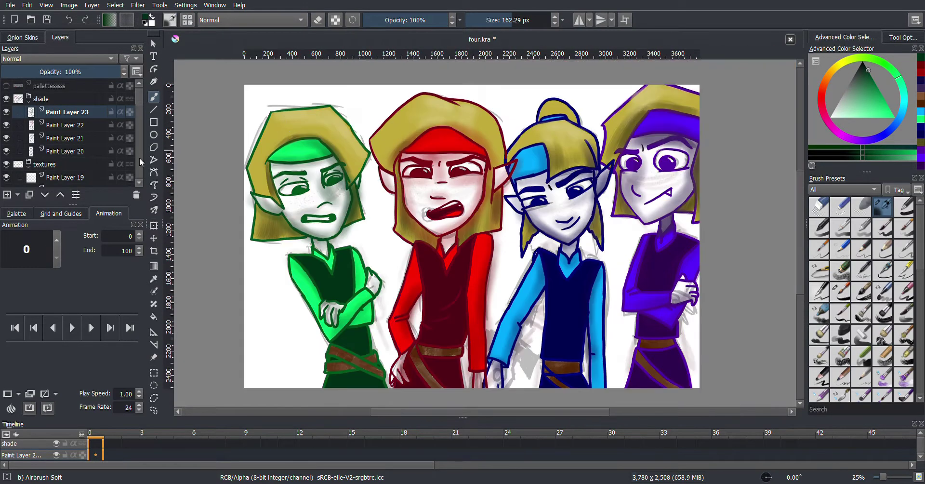
Create a layer named skiyyiiiin above the skecth lines group and paint the second figure's skin pale pink with Basic-1 at 147.54 px
click(34, 99)
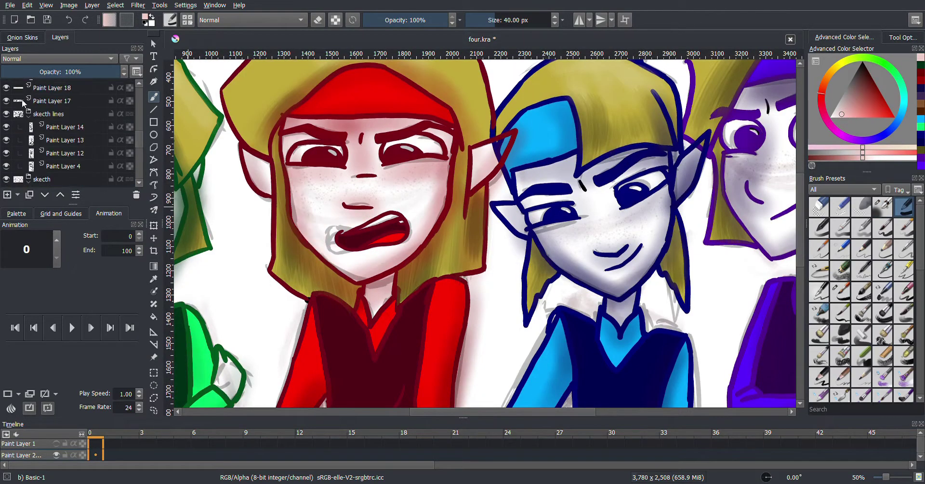
double_click(63, 115)
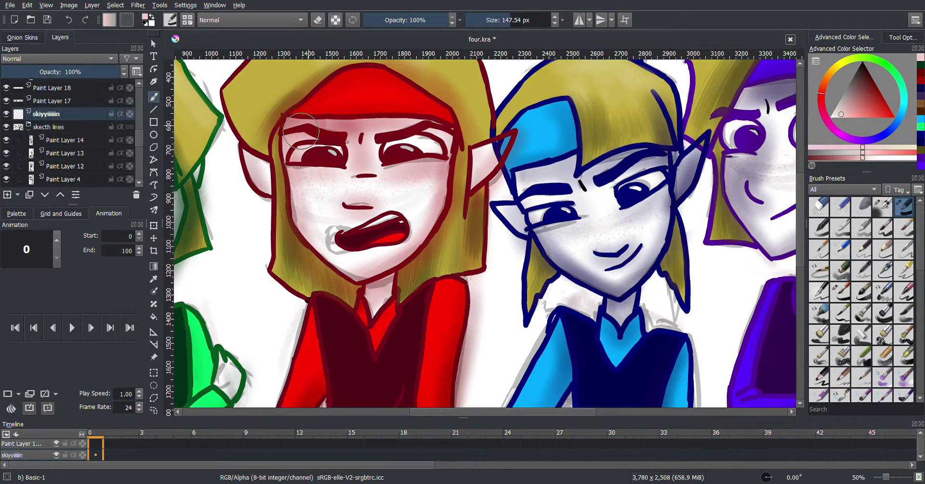
mouse_move(301, 131)
mouse_down()
mouse_move(411, 99)
mouse_move(312, 206)
mouse_move(381, 283)
mouse_move(497, 147)
mouse_up()
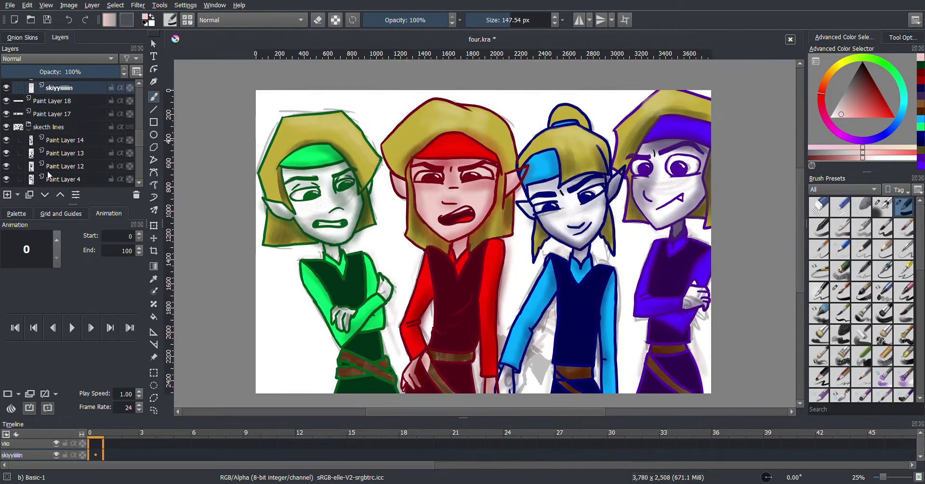
Move the skiyyiiiin layer up beneath red, and paint the first figure's skin pale green on a new layer beneath green
click(61, 195)
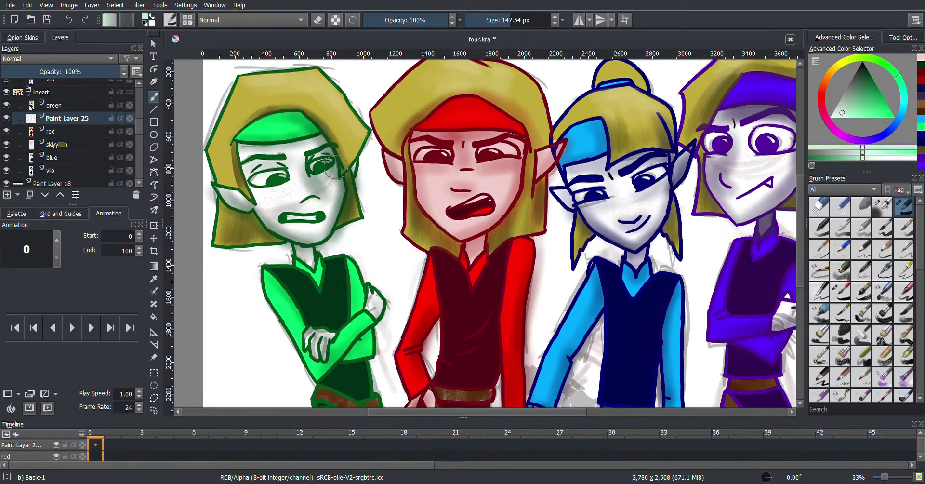
drag(270, 159, 324, 192)
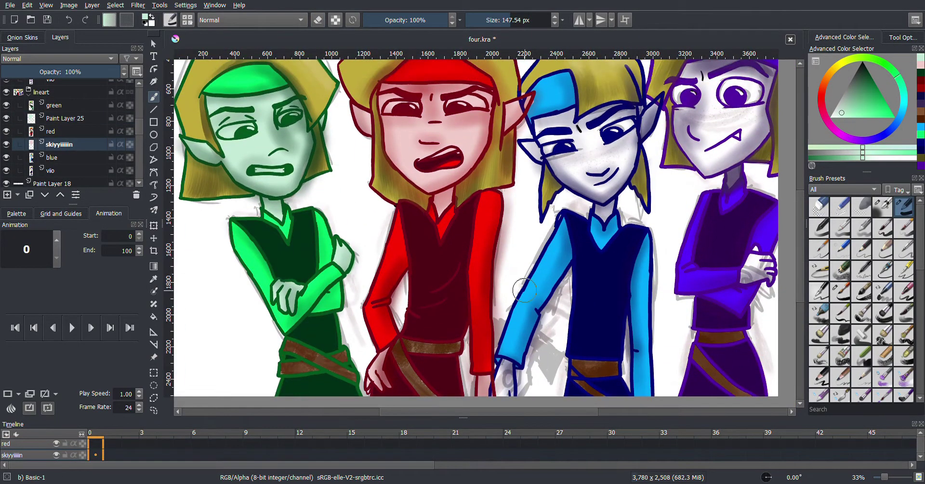
Paint the third figure's face, neck and hand muted blue at 147.54 px on a new layer beneath blue, erasing the overspill
click(850, 114)
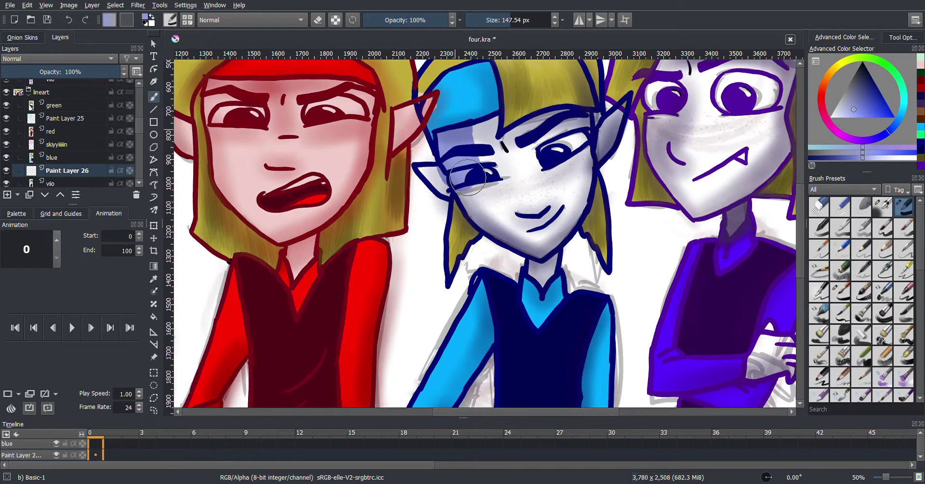
mouse_move(469, 178)
mouse_down()
mouse_move(574, 202)
mouse_move(609, 135)
mouse_up()
key(/)
key(/)
key(/)
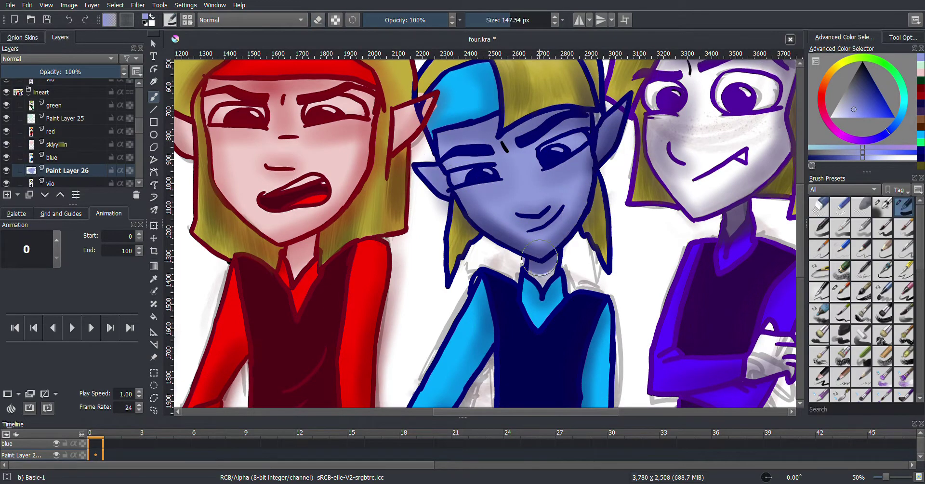
scroll(414, 152, down, 10)
scroll(482, 193, down, 3)
scroll(586, 136, up, 3)
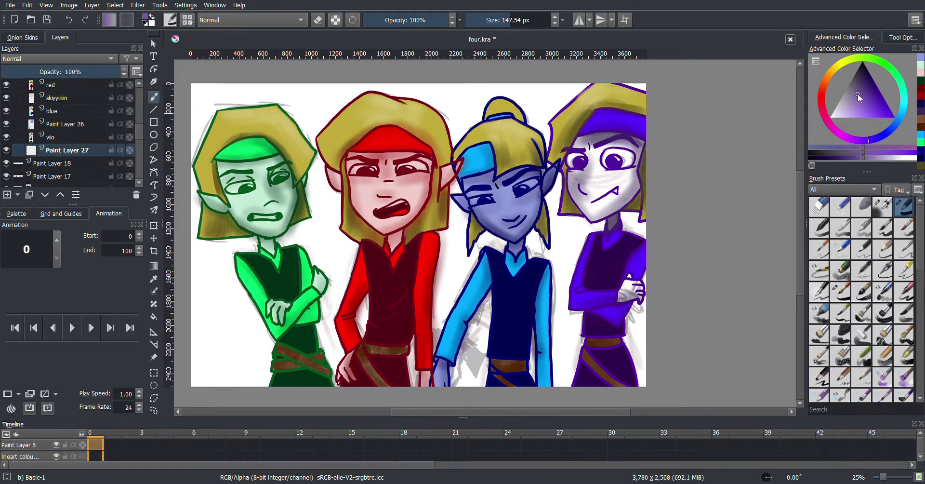
Paint the fourth figure's face, neck and hand muted purple at 147.54 px on Paint Layer 27, erasing the overspill at 50 px
click(854, 100)
scroll(530, 193, up, 2)
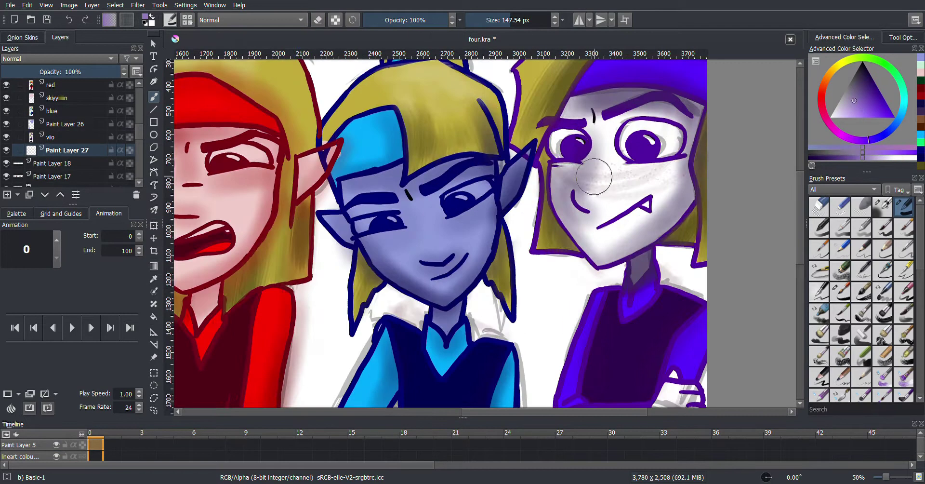
drag(569, 106, 622, 241)
drag(626, 121, 674, 232)
scroll(482, 232, down, 5)
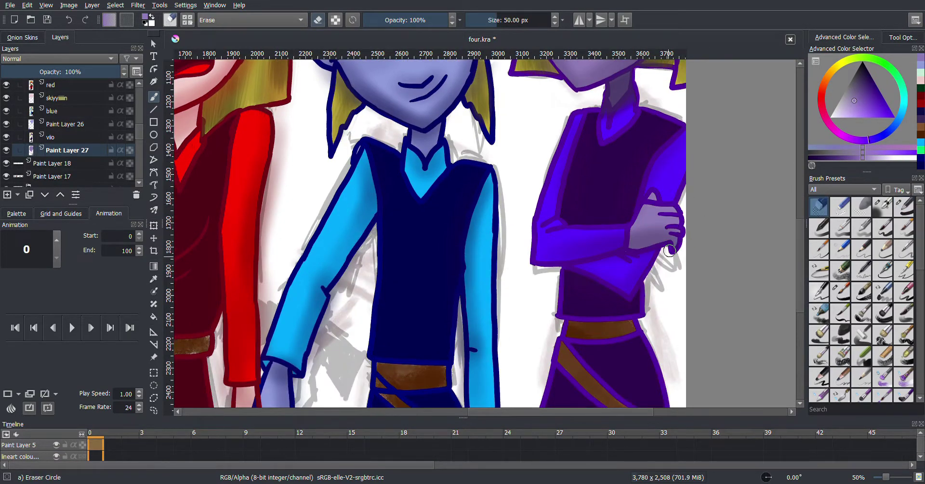
scroll(599, 260, down, 2)
scroll(550, 166, down, 1)
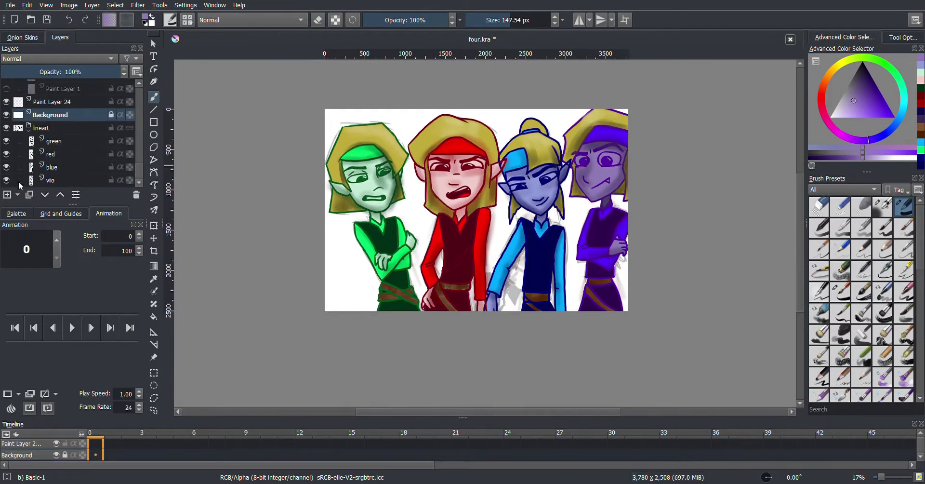
Paint a bright green backdrop behind the first figure with Watercolor Texture at 220 px on a new layer directly above Background
scroll(482, 232, up, 2)
click(895, 117)
scroll(862, 299, down, 5)
click(841, 240)
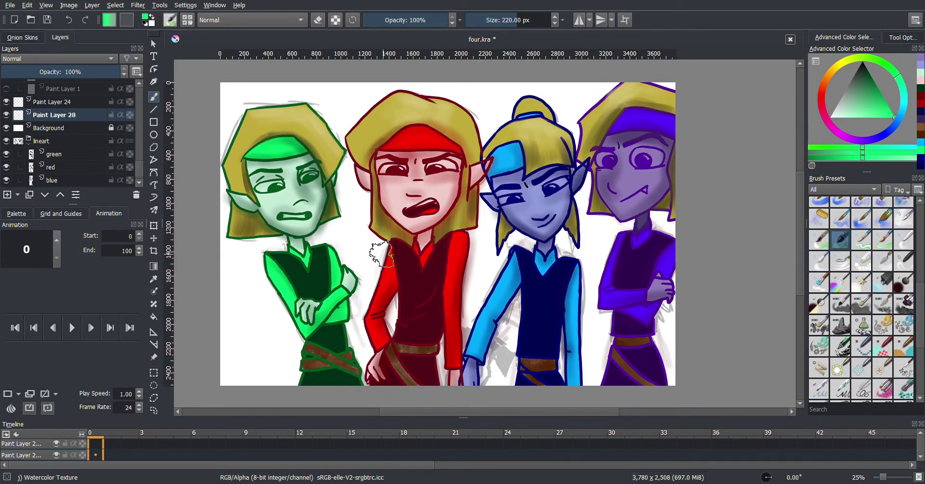
mouse_move(261, 337)
mouse_down()
mouse_move(359, 342)
mouse_move(312, 145)
mouse_up()
drag(328, 377, 337, 233)
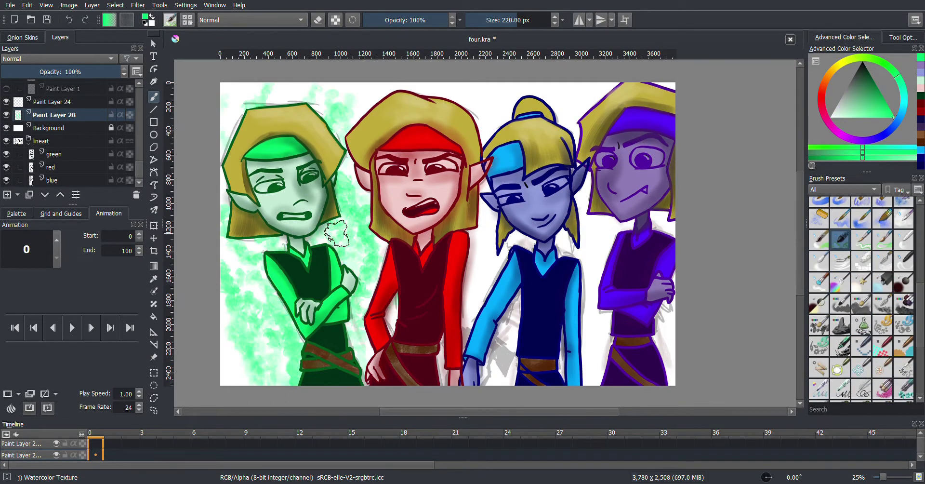
Speckle the green backdrop with dark green using the Texture Splat brush at 135 px
scroll(862, 299, down, 5)
click(819, 352)
click(873, 77)
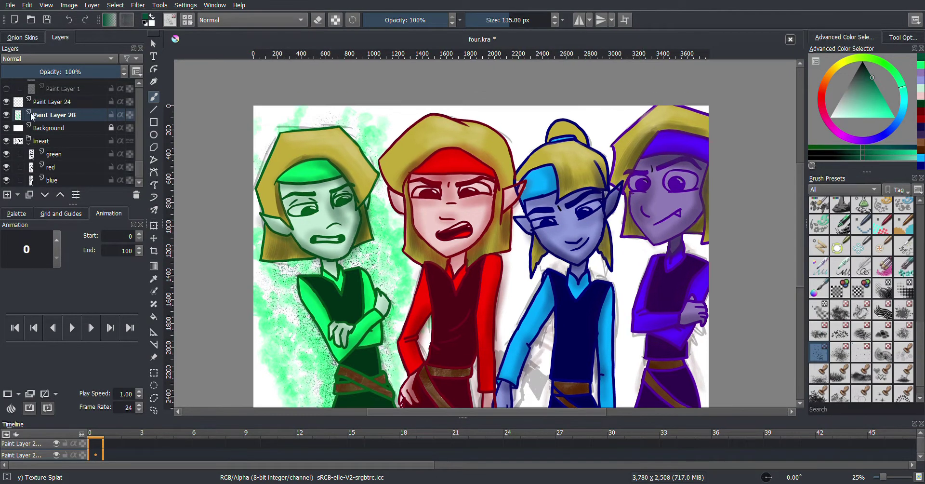
Paint a red backdrop behind the second figure with the Watercolor Texture brush on Paint Layer 24
scroll(863, 299, up, 5)
click(841, 240)
click(53, 102)
click(821, 99)
click(894, 117)
mouse_move(382, 322)
mouse_down()
mouse_move(506, 212)
mouse_move(419, 140)
mouse_up()
mouse_move(347, 144)
mouse_down()
mouse_move(458, 250)
mouse_move(374, 247)
mouse_up()
Speckle the red backdrop with dark red using Texture Splat at 135 px
click(876, 85)
key(/)
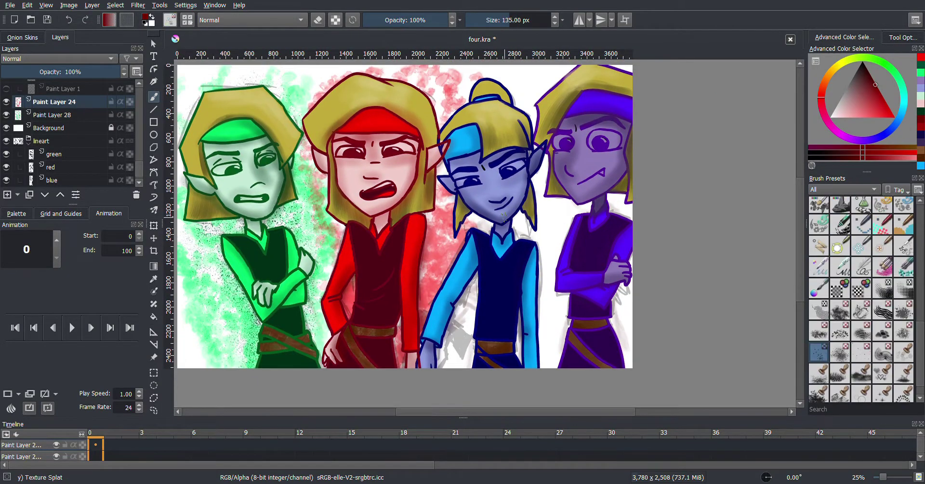
drag(424, 91, 472, 115)
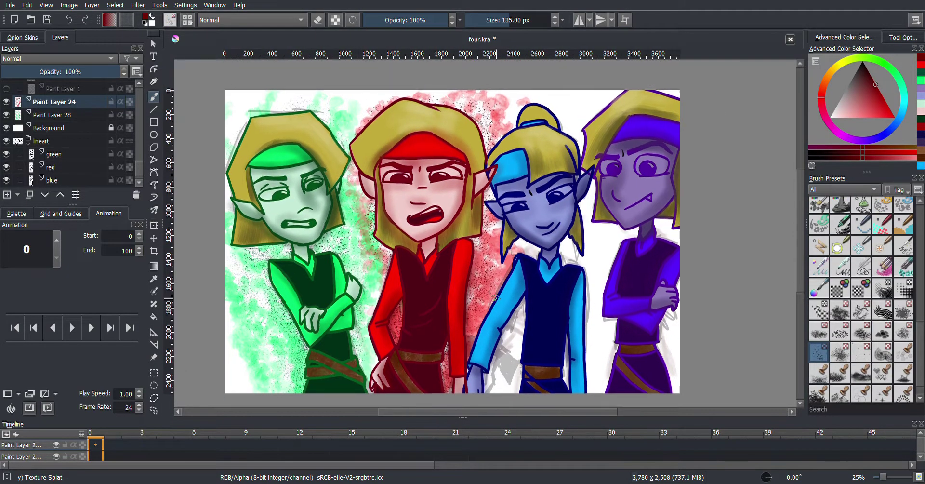
Paint a blue Watercolor Texture backdrop behind the third figure on a new layer and speckle it with Texture Splat
key(/)
click(921, 165)
mouse_move(506, 356)
mouse_down()
mouse_move(598, 241)
mouse_move(516, 120)
mouse_move(588, 302)
mouse_move(554, 287)
mouse_up()
key(/)
On a new layer, paint a purple Watercolor Texture backdrop behind the fourth figure at 220 px and speckle it dark purple with Texture Splat at 135 px
key(Insert)
click(874, 145)
key(/)
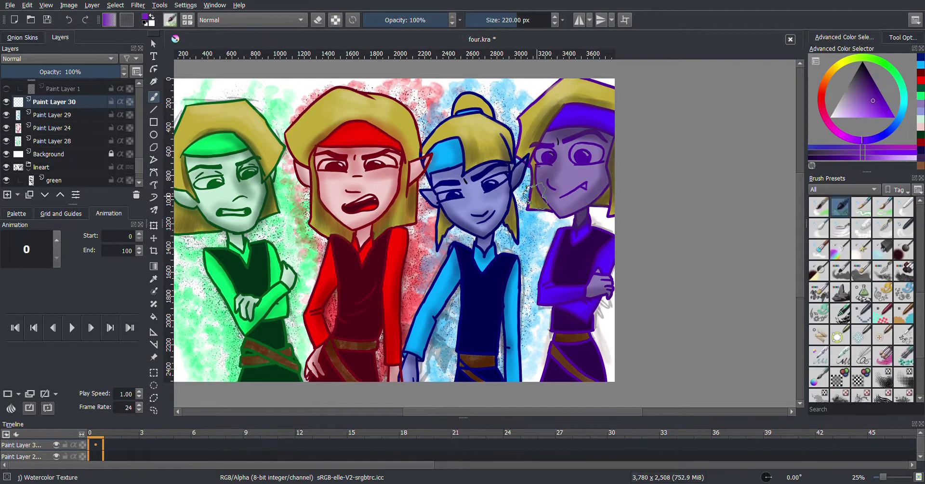
drag(602, 212, 602, 376)
drag(535, 193, 543, 376)
drag(482, 241, 511, 234)
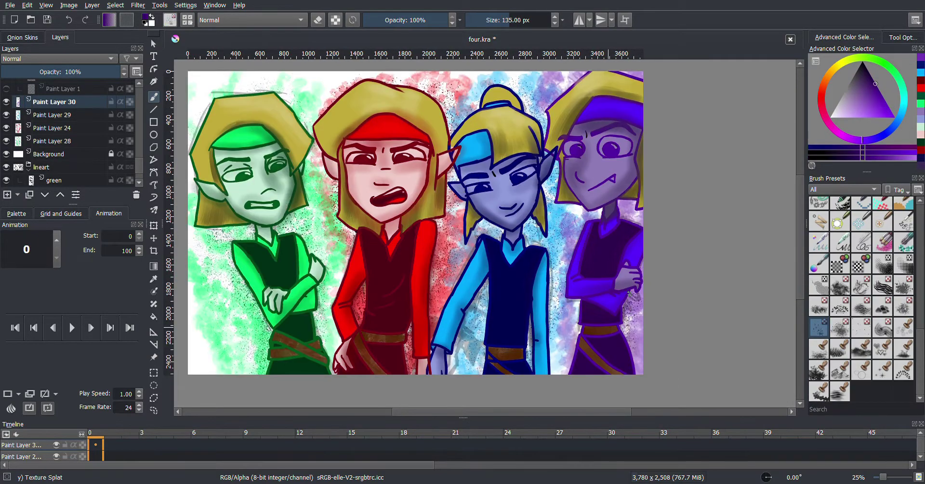
drag(635, 228, 696, 227)
Fill a rectangular selection behind the first figure with very pale green on a new layer directly above Background, and clear the selection
key(Insert)
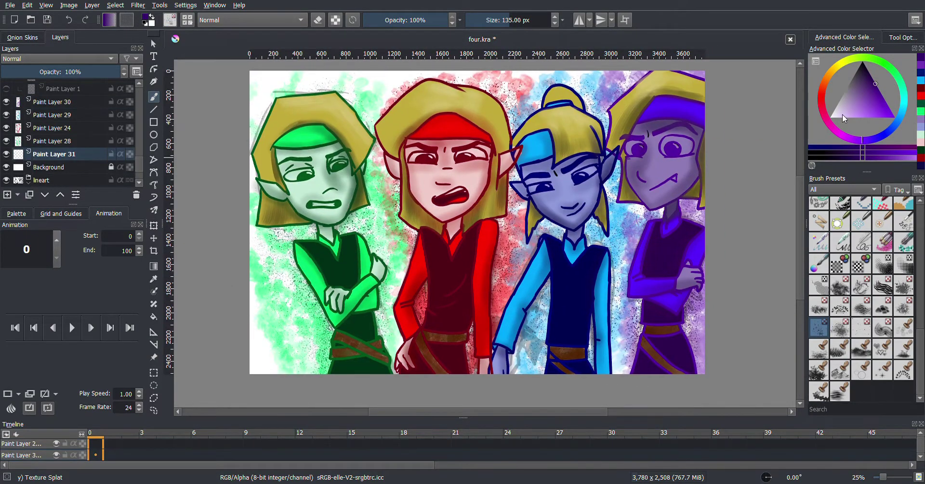
click(840, 118)
scroll(877, 228, up, 4)
key(ctrl+r)
drag(242, 92, 405, 394)
scroll(406, 395, down, 1)
key(f)
click(289, 265)
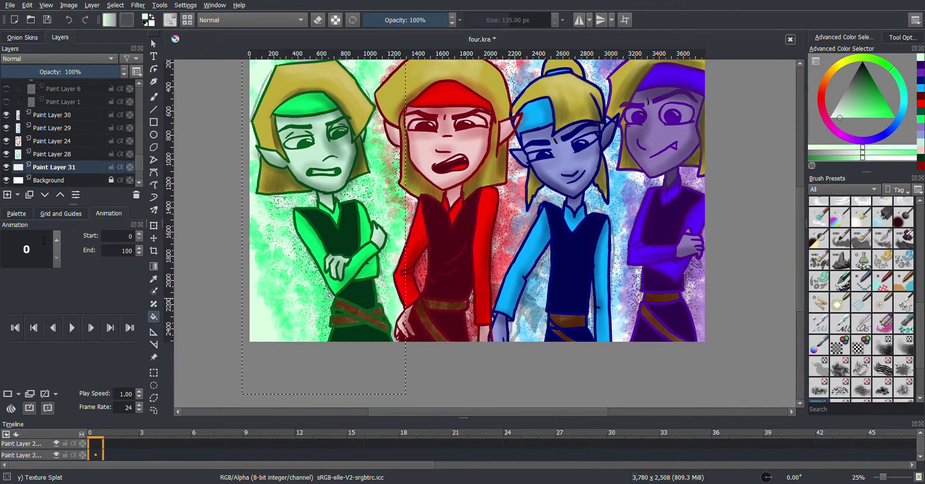
mouse_move(140, 164)
mouse_down()
mouse_move(140, 140)
mouse_move(140, 164)
mouse_up()
key(ctrl+shift+a)
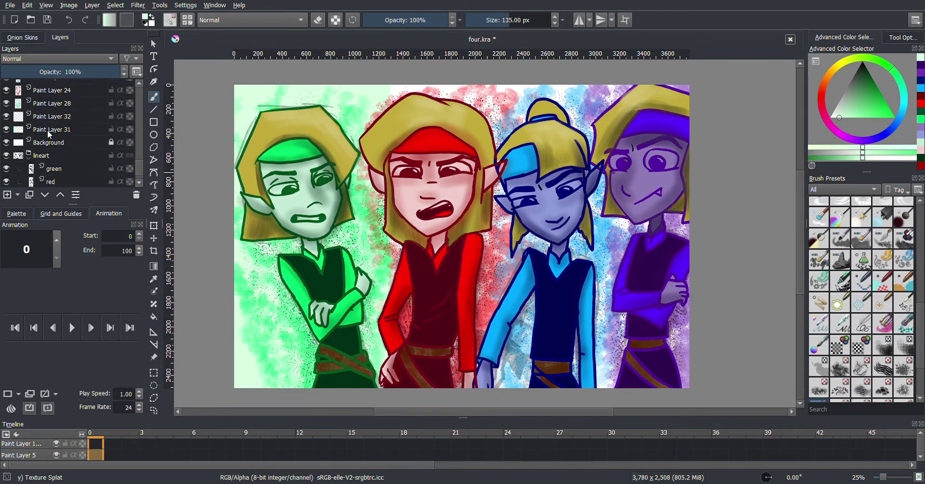